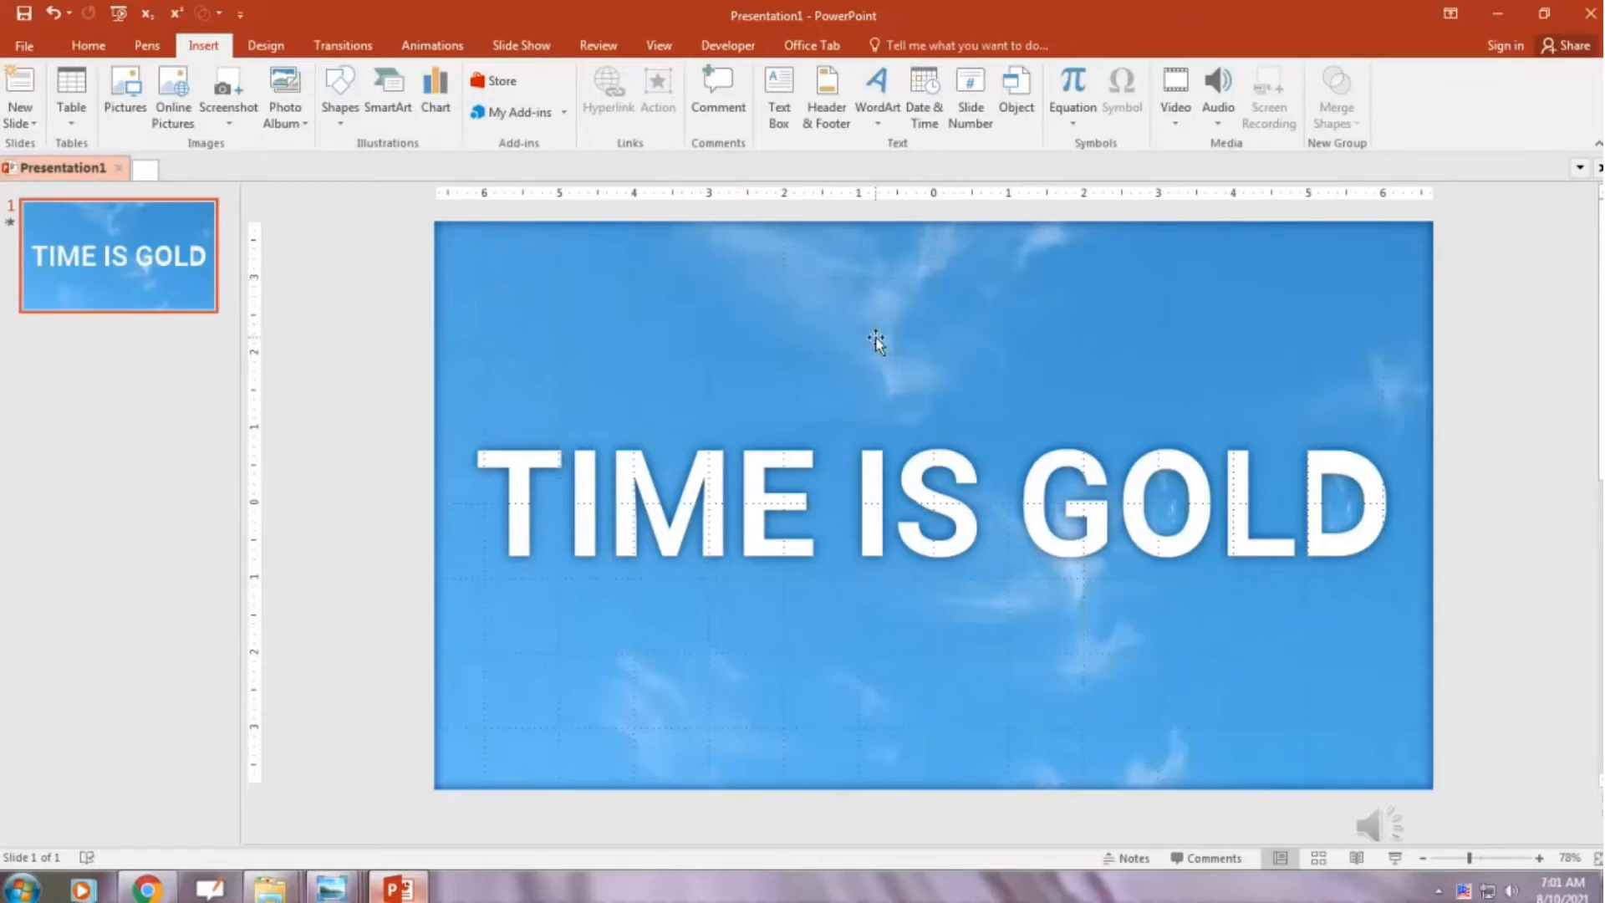
Add a blank slide as slide 2 after the title slide
left_click(89, 47)
left_click(179, 115)
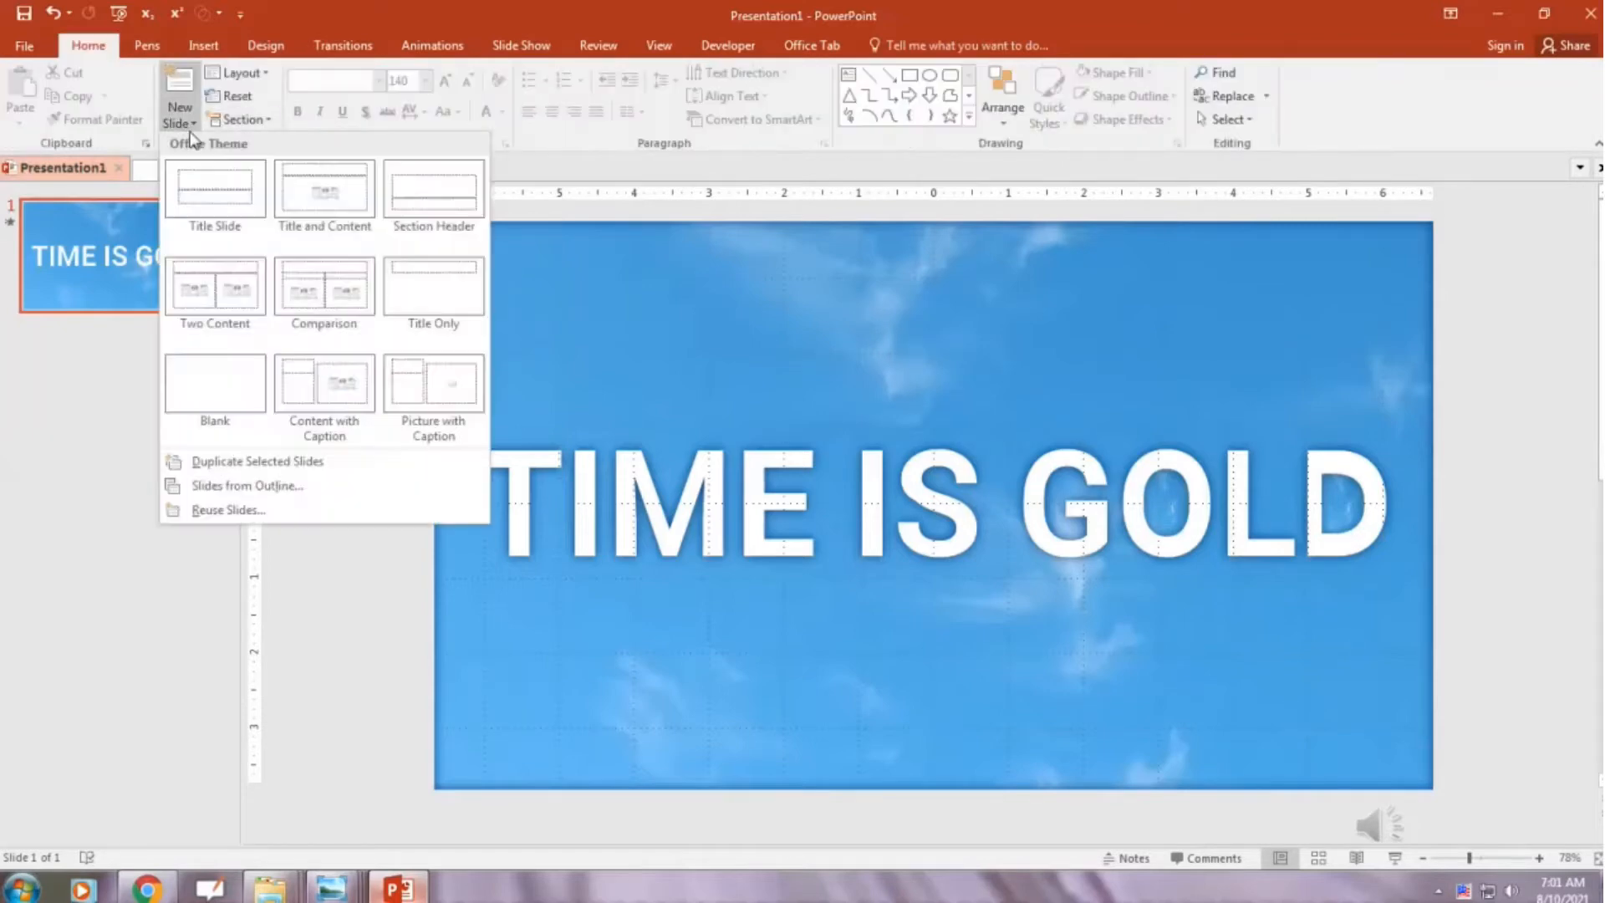
left_click(242, 392)
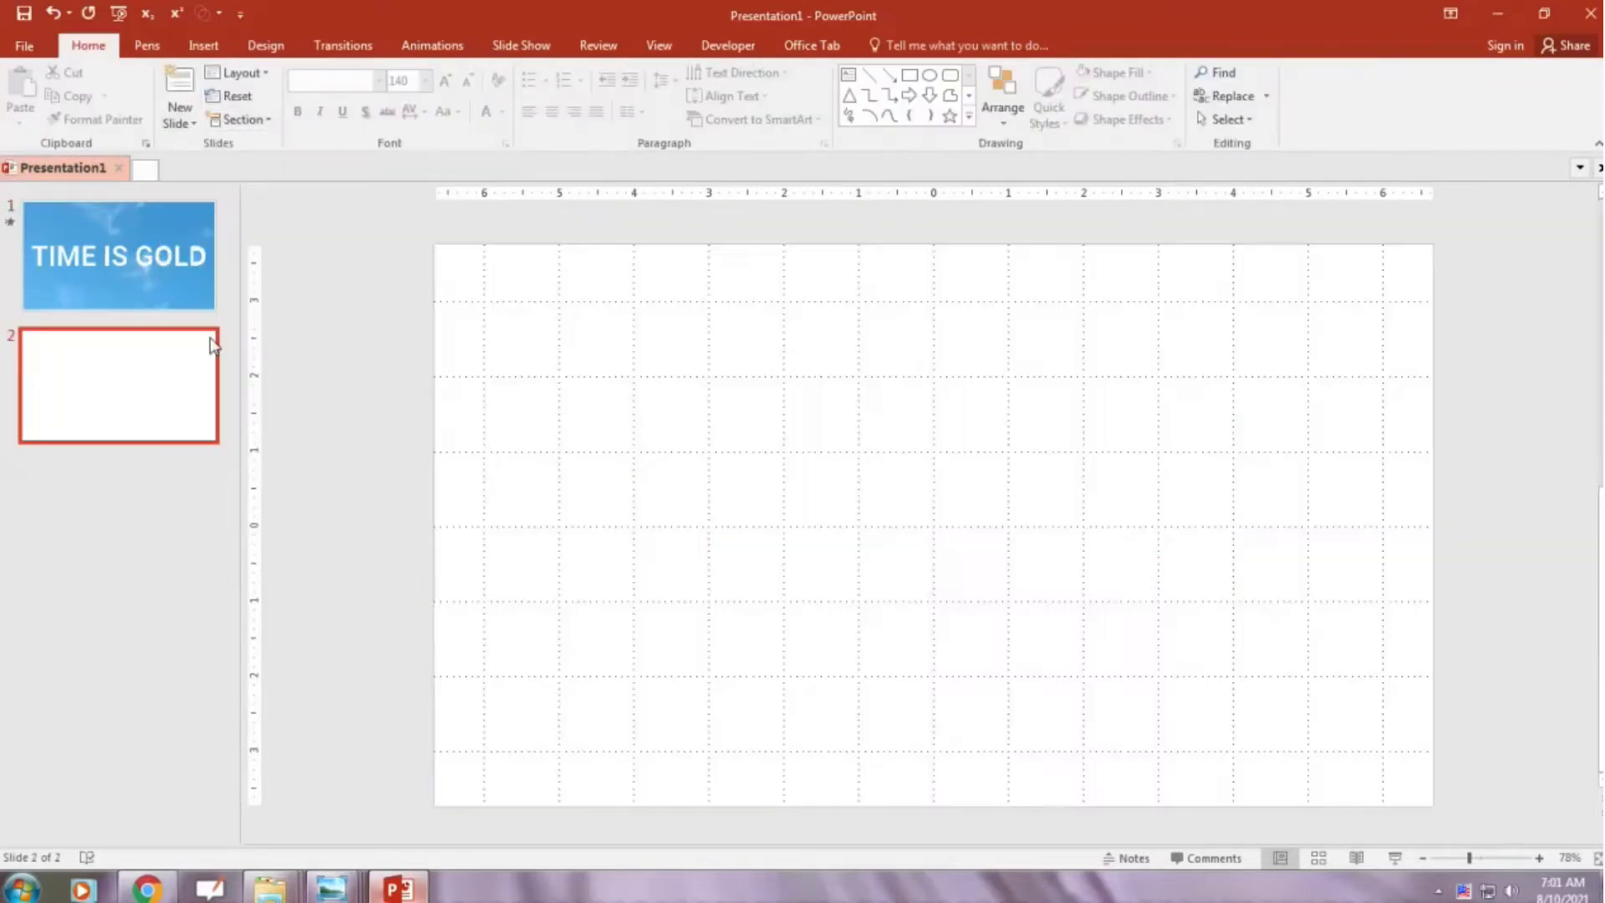
Choose the Rectangle shape from Insert > Shapes, ready to draw
left_click(204, 46)
left_click(356, 120)
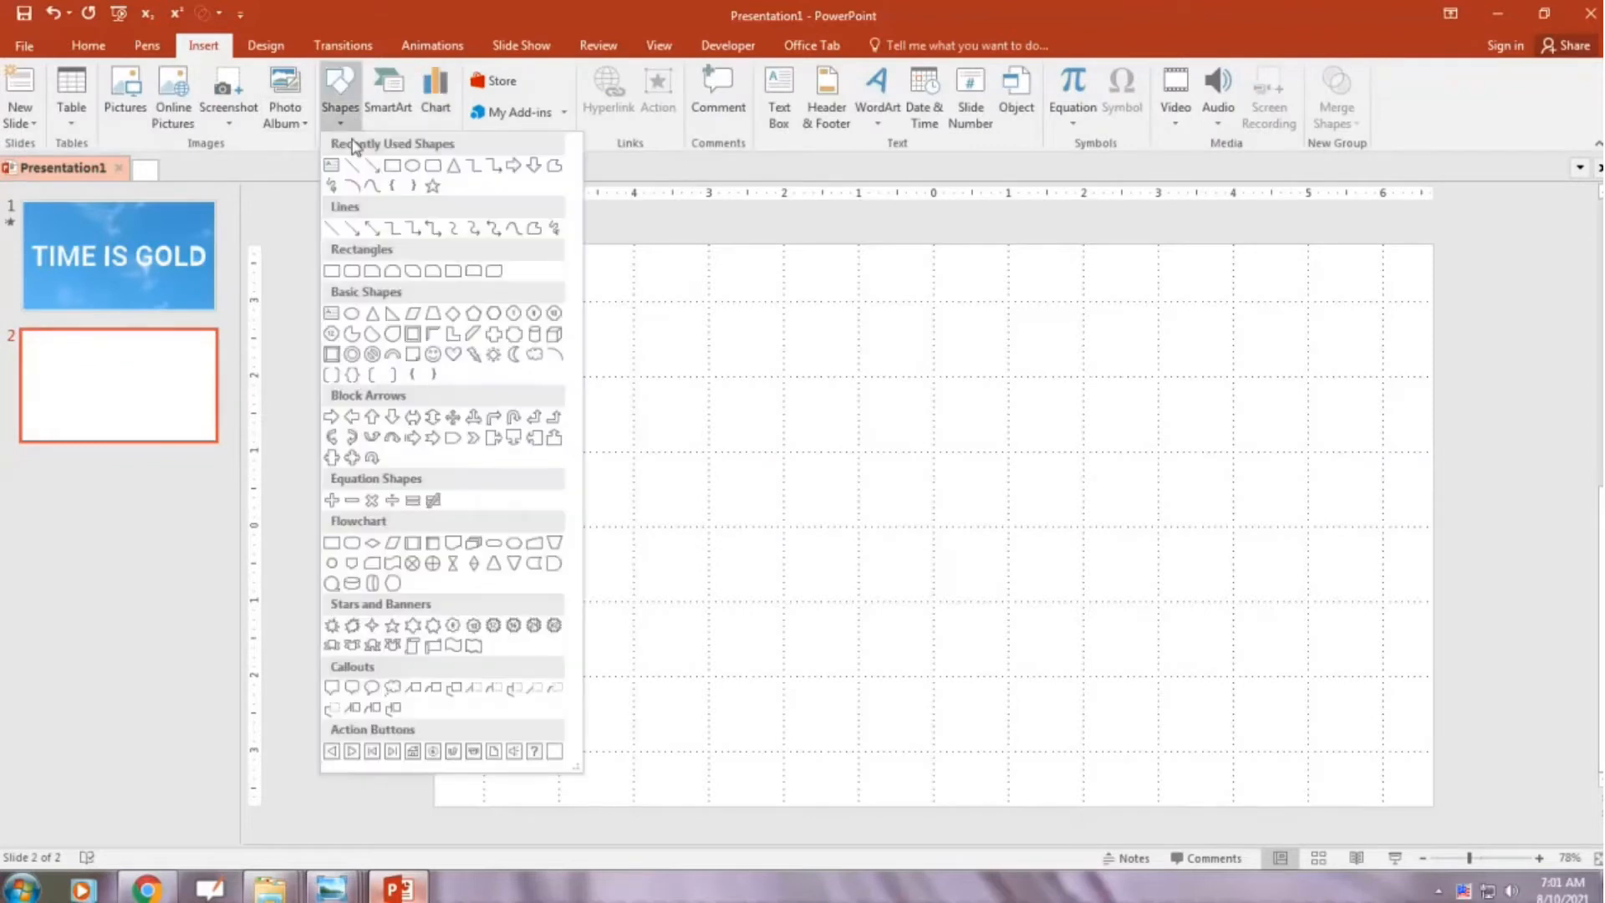
left_click(392, 168)
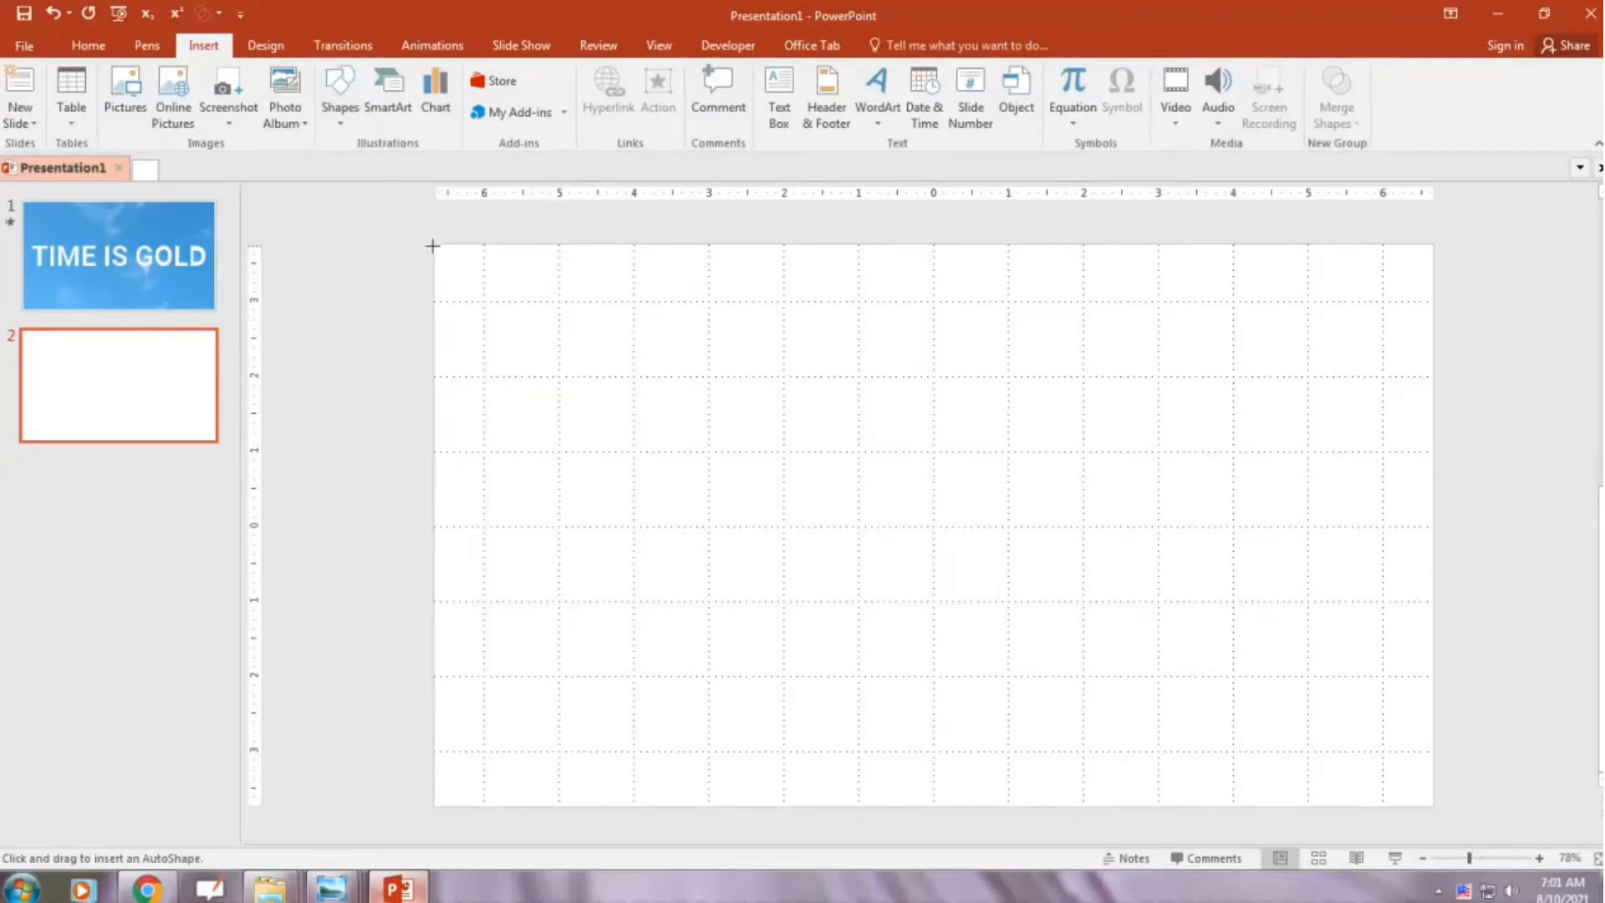
Draw a blue rectangle covering the whole of slide 2
left_click_drag(431, 244, 673, 783)
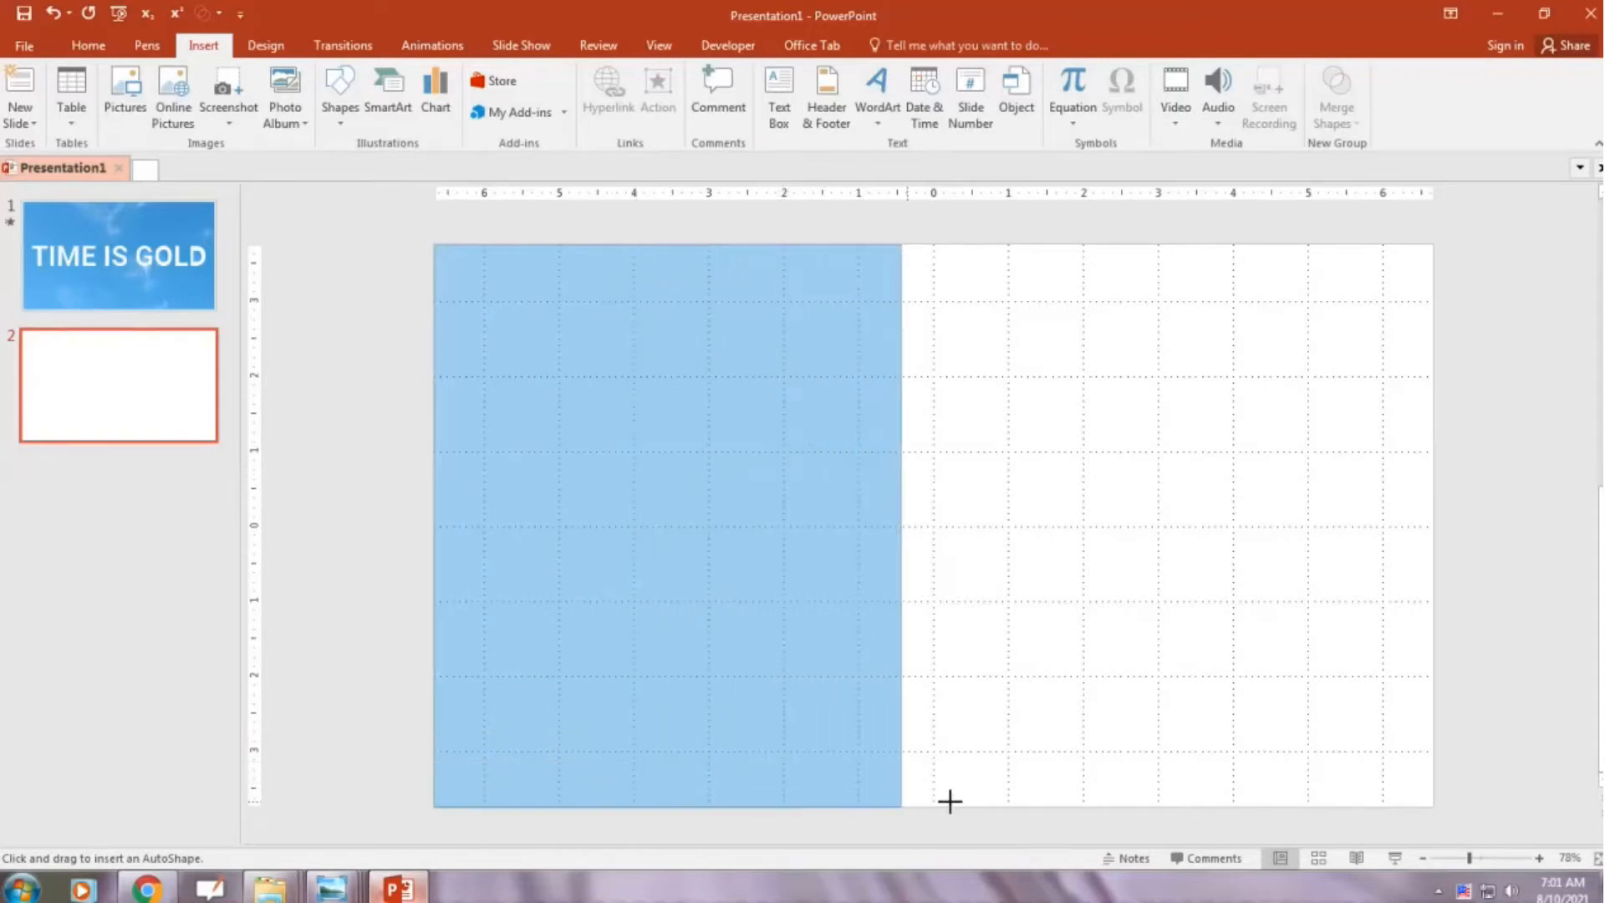
left_click_drag(673, 783, 1425, 806)
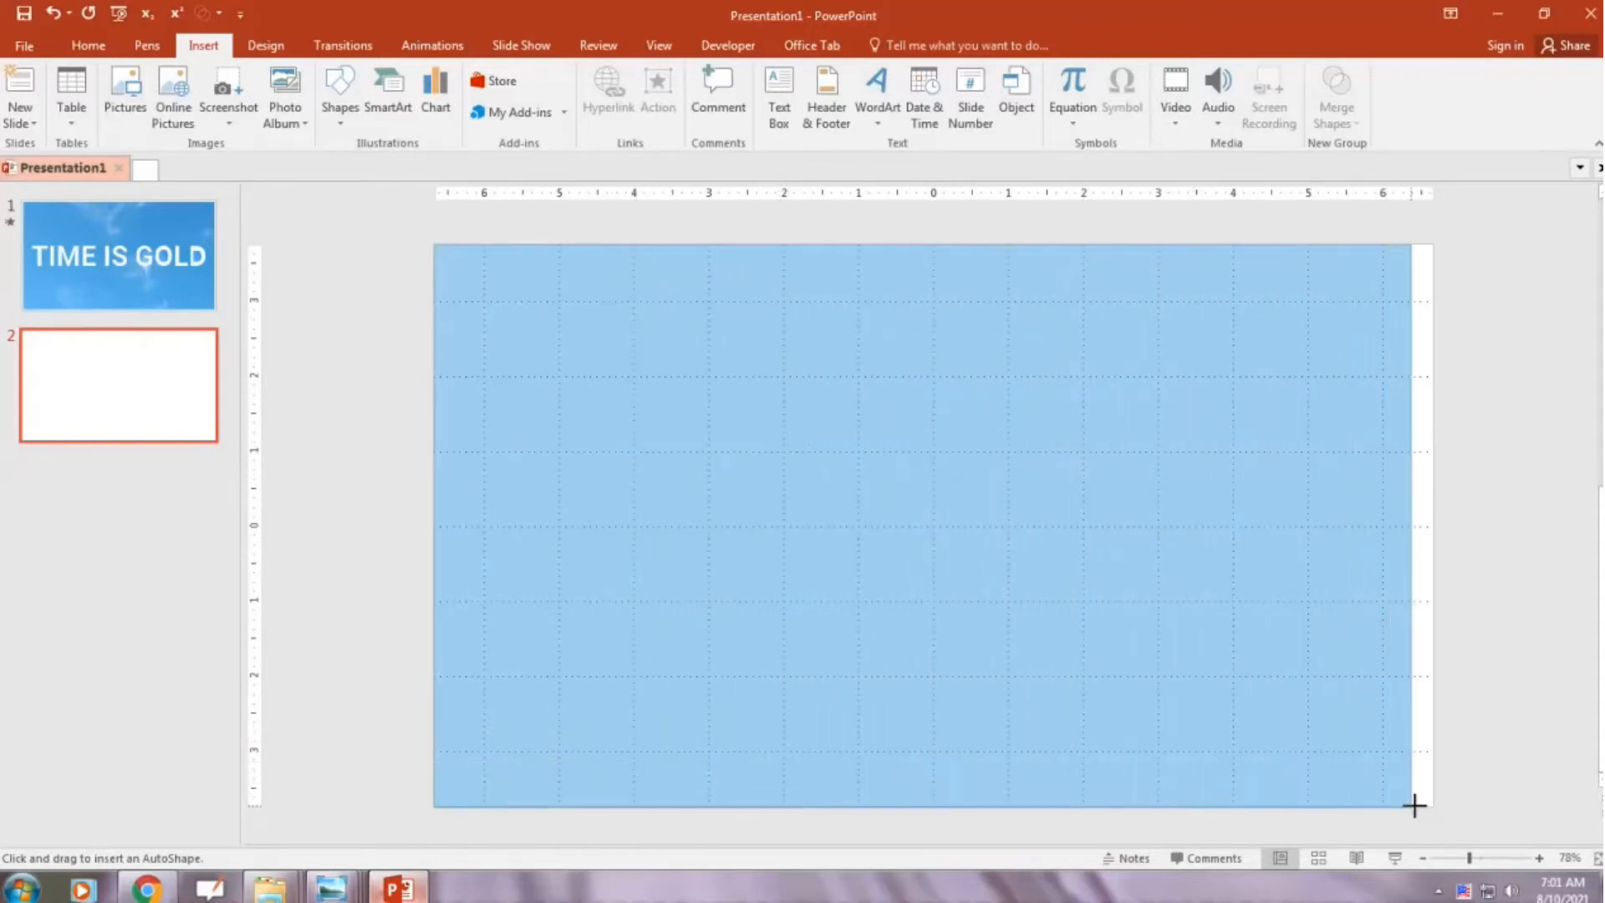
left_click_drag(1426, 806, 1432, 824)
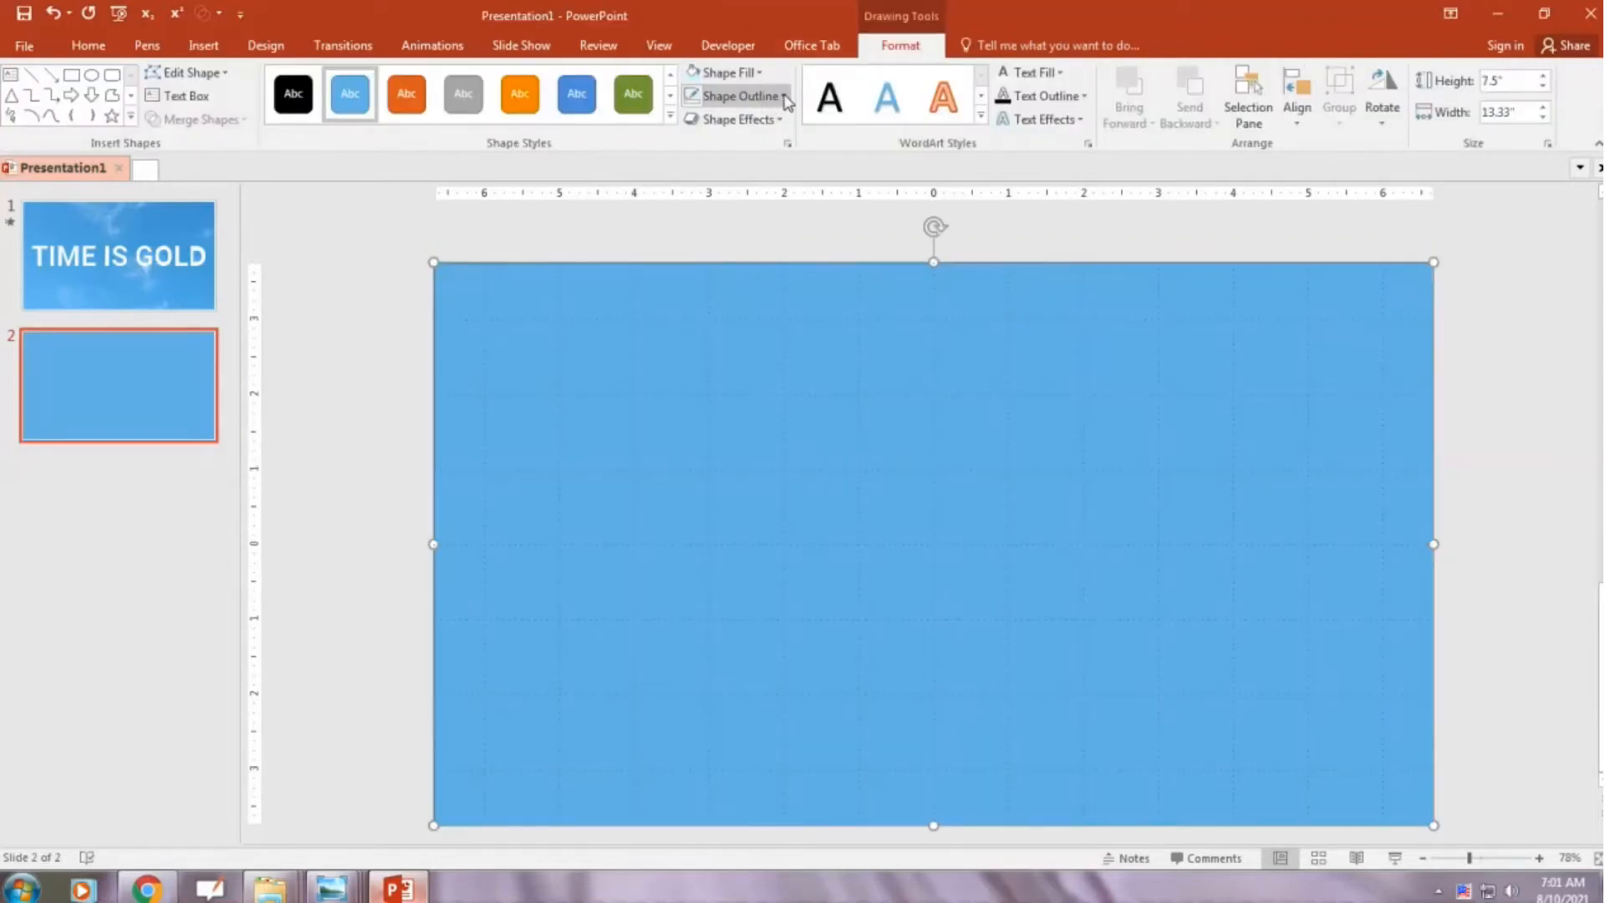
Remove the rectangle's outline and align it centre and middle on the slide
left_click(784, 99)
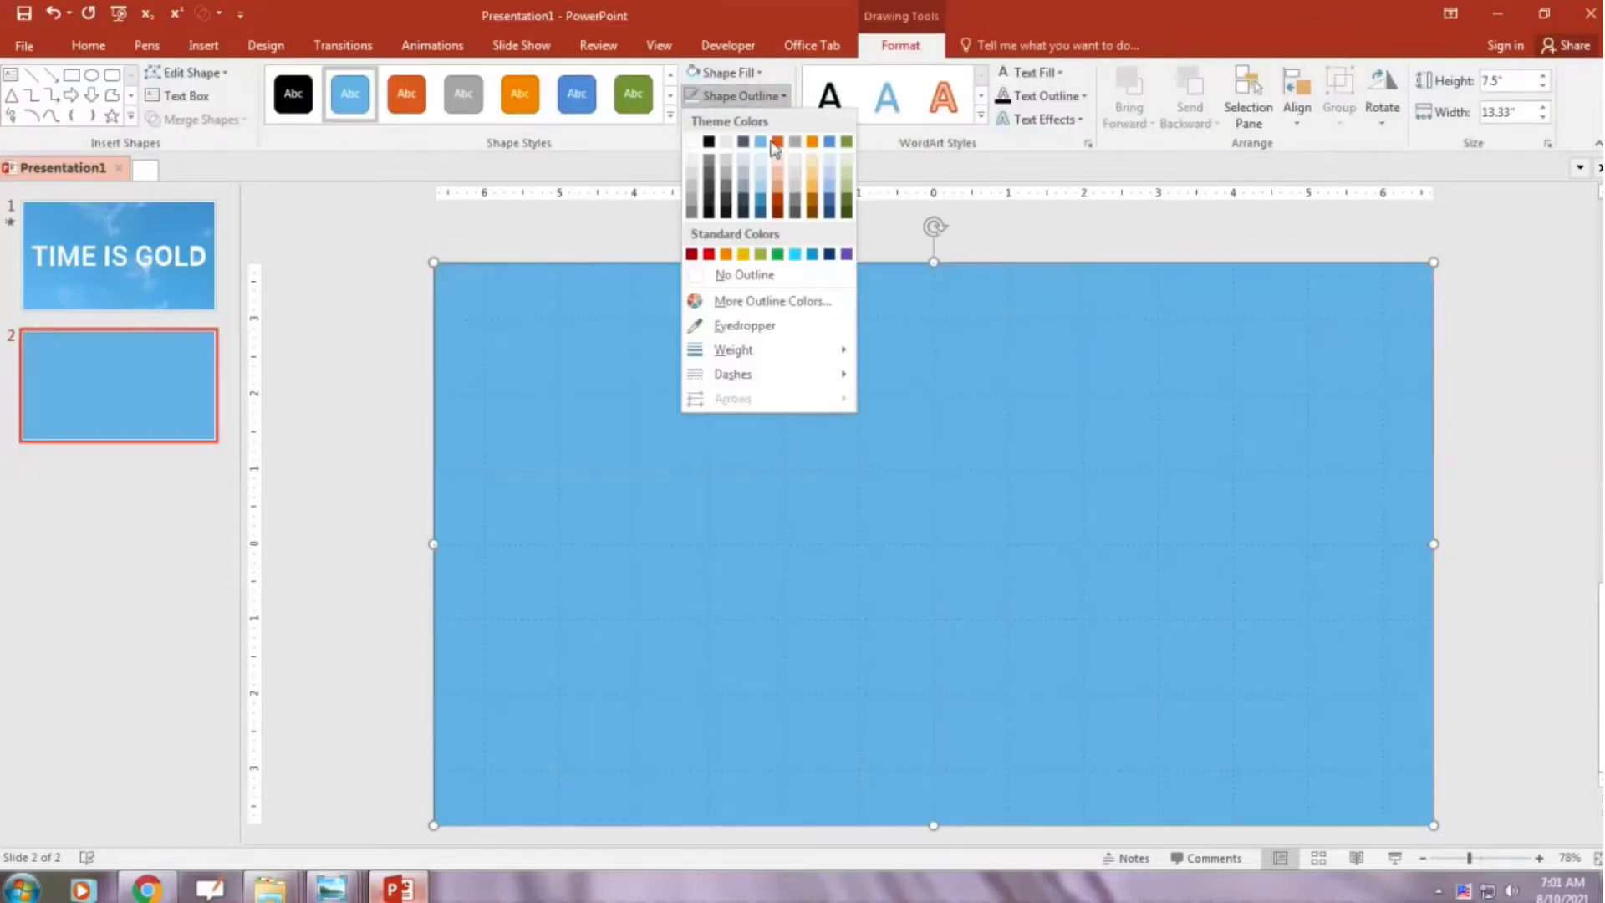
left_click(756, 278)
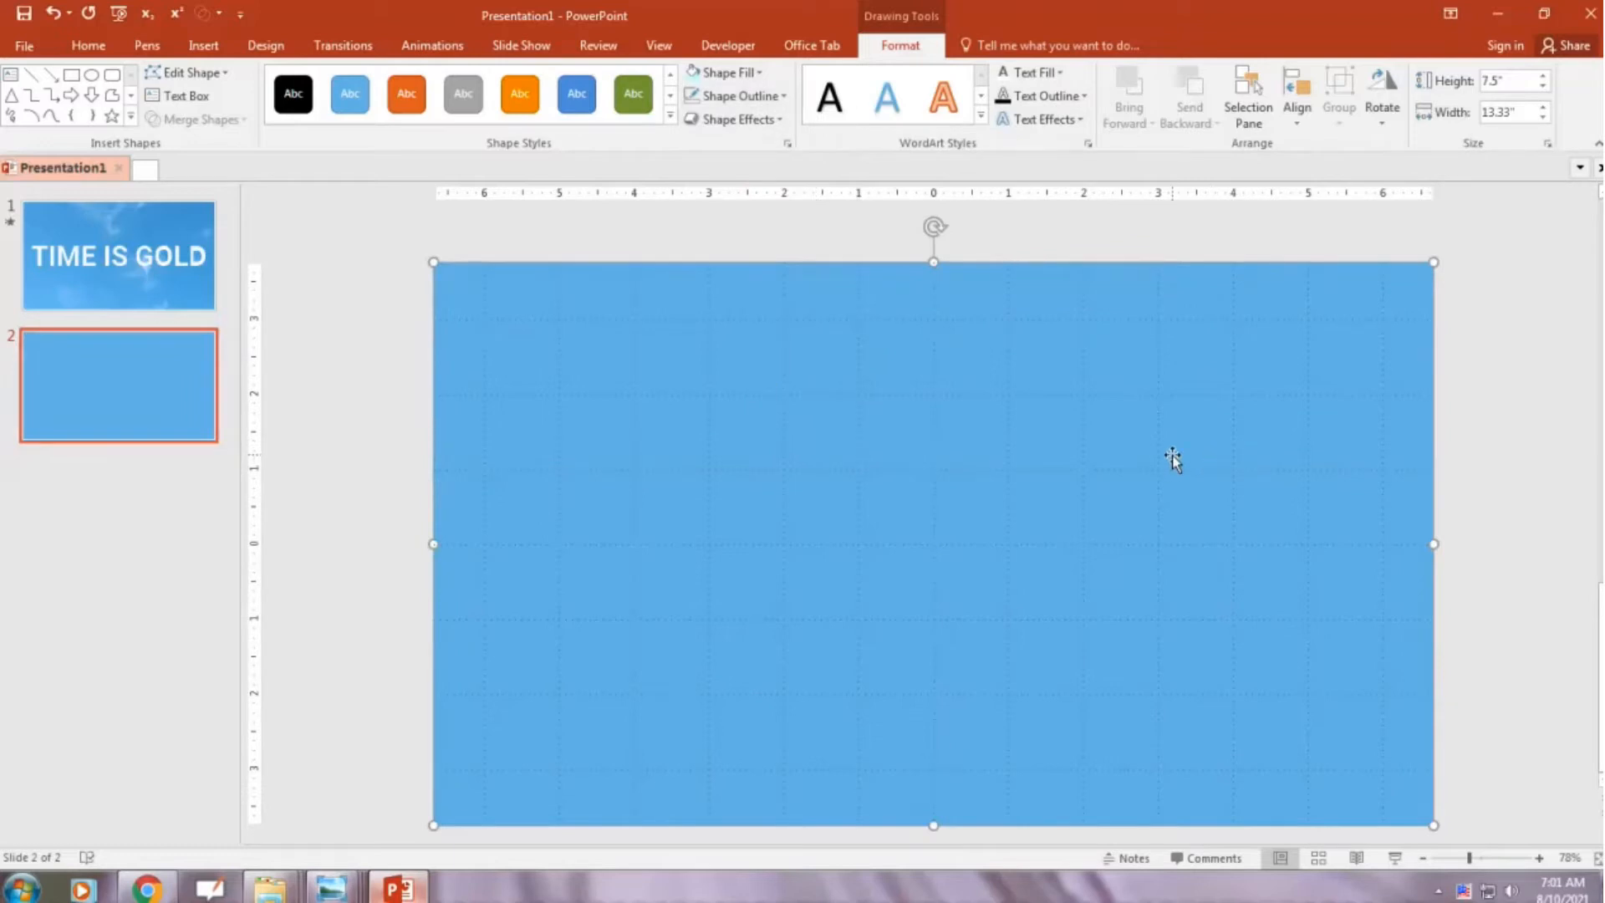
left_click(1299, 125)
left_click(1328, 168)
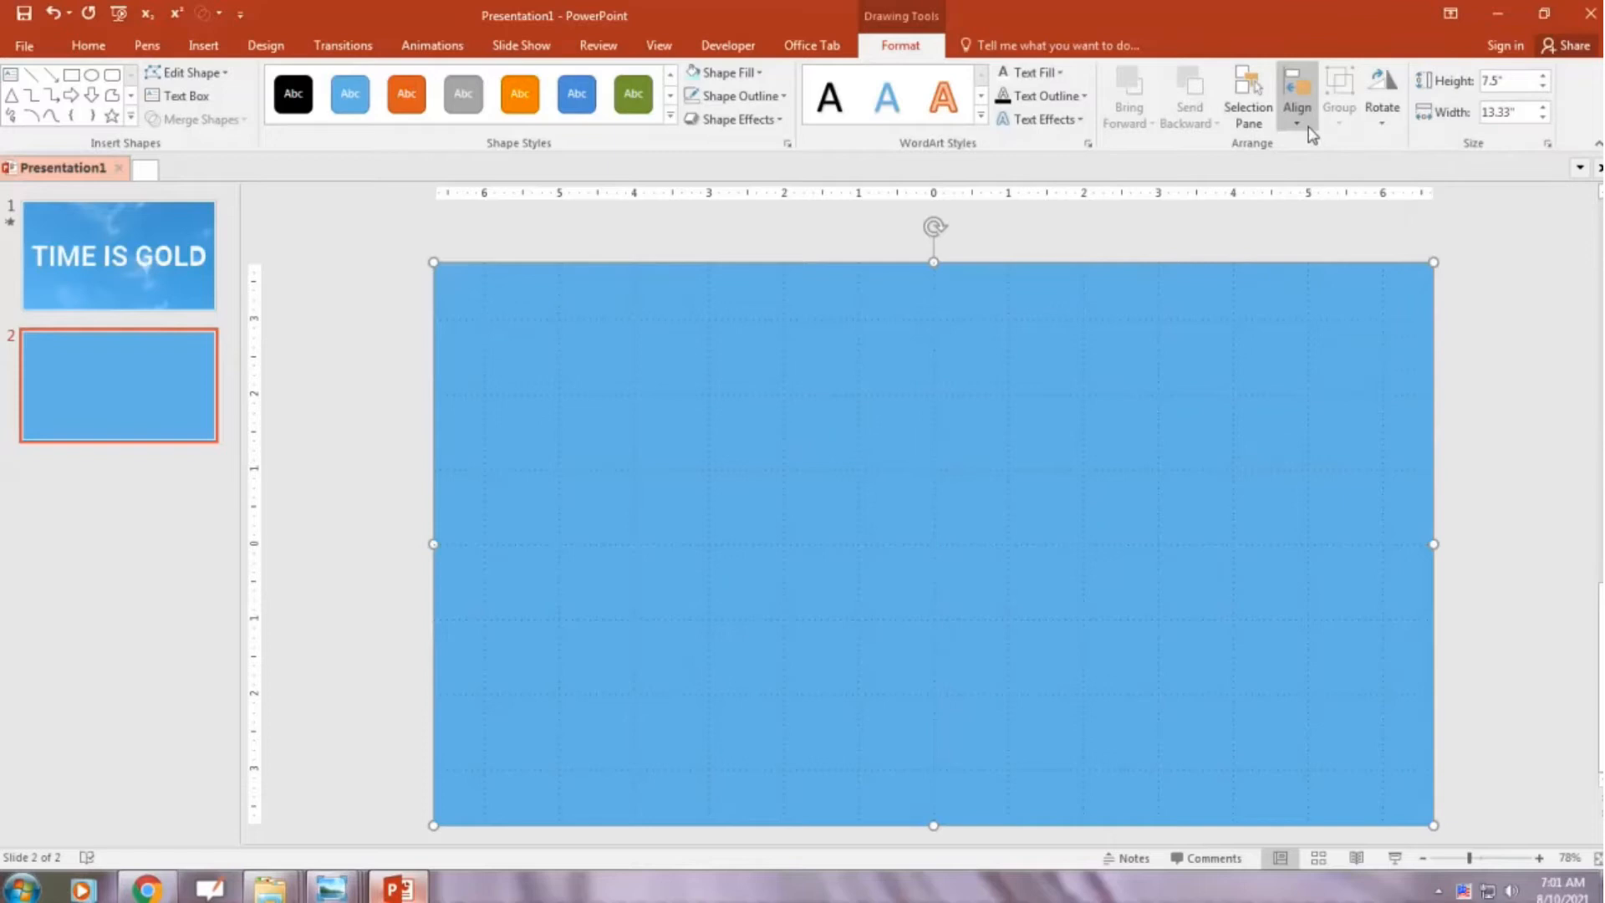
left_click(1308, 127)
left_click(1347, 245)
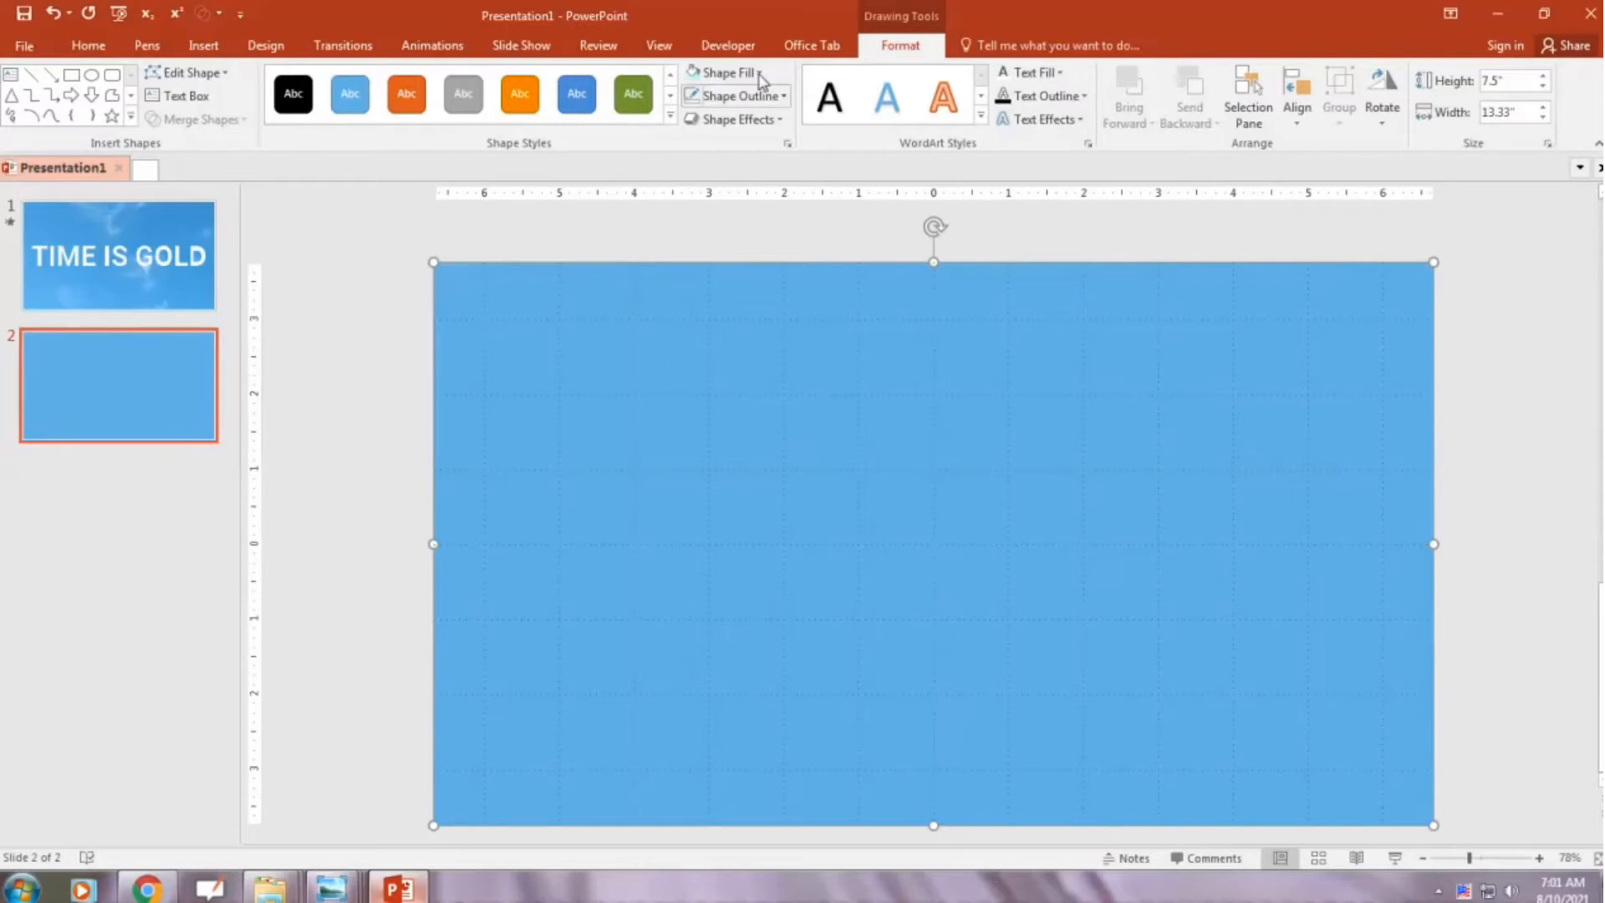
Fill the rectangle with the 'Sky beautiful' picture from the Desktop
left_click(727, 74)
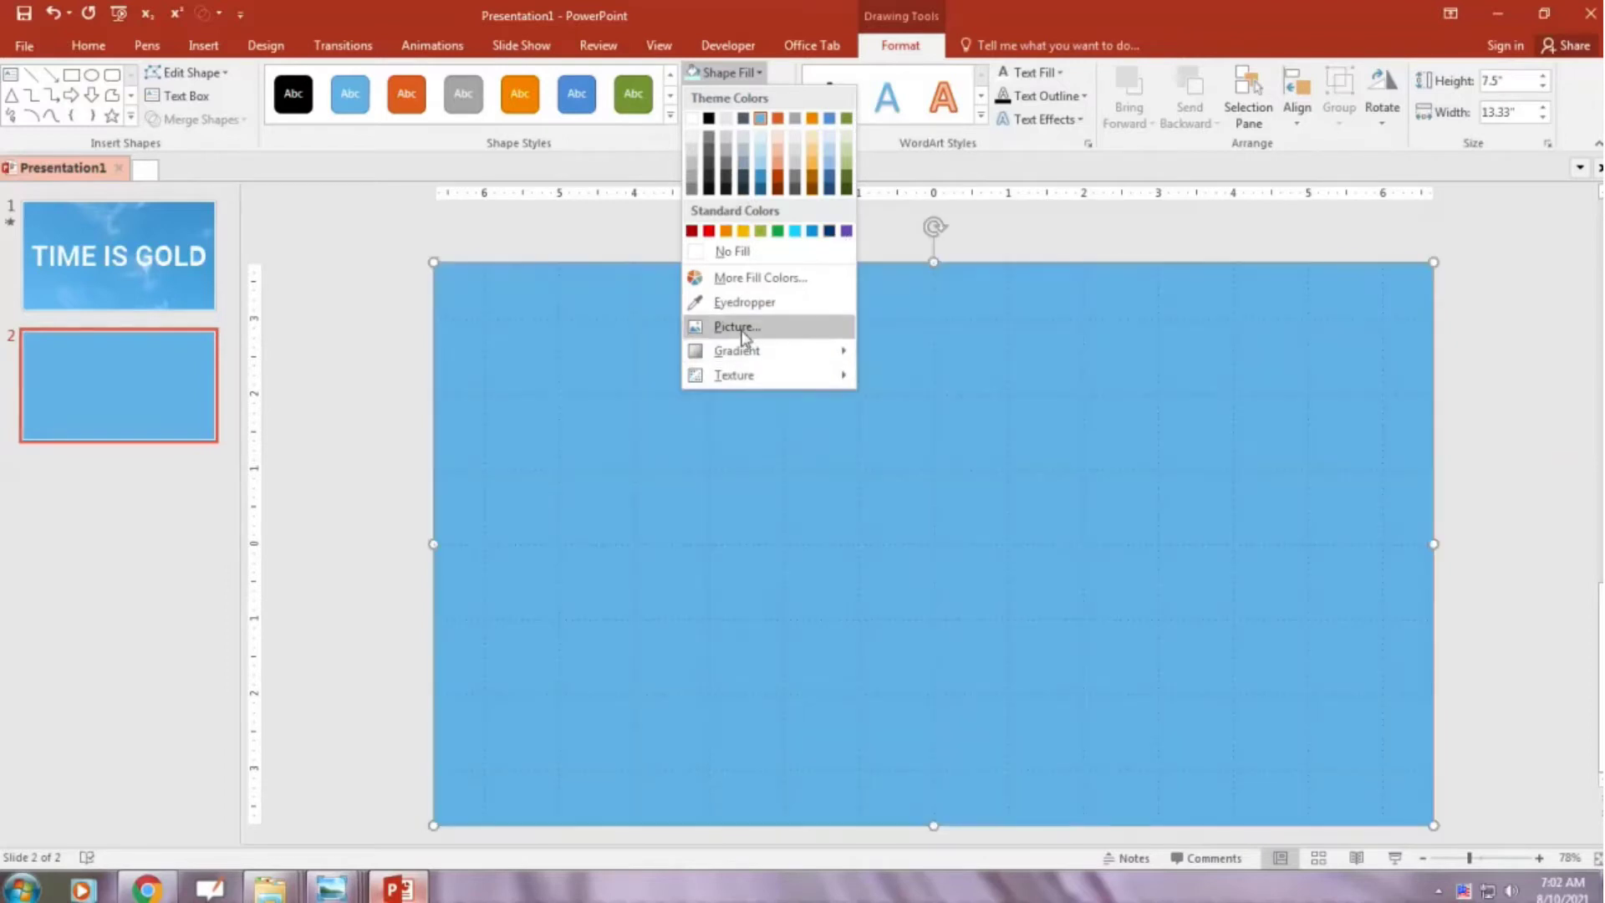
left_click(740, 328)
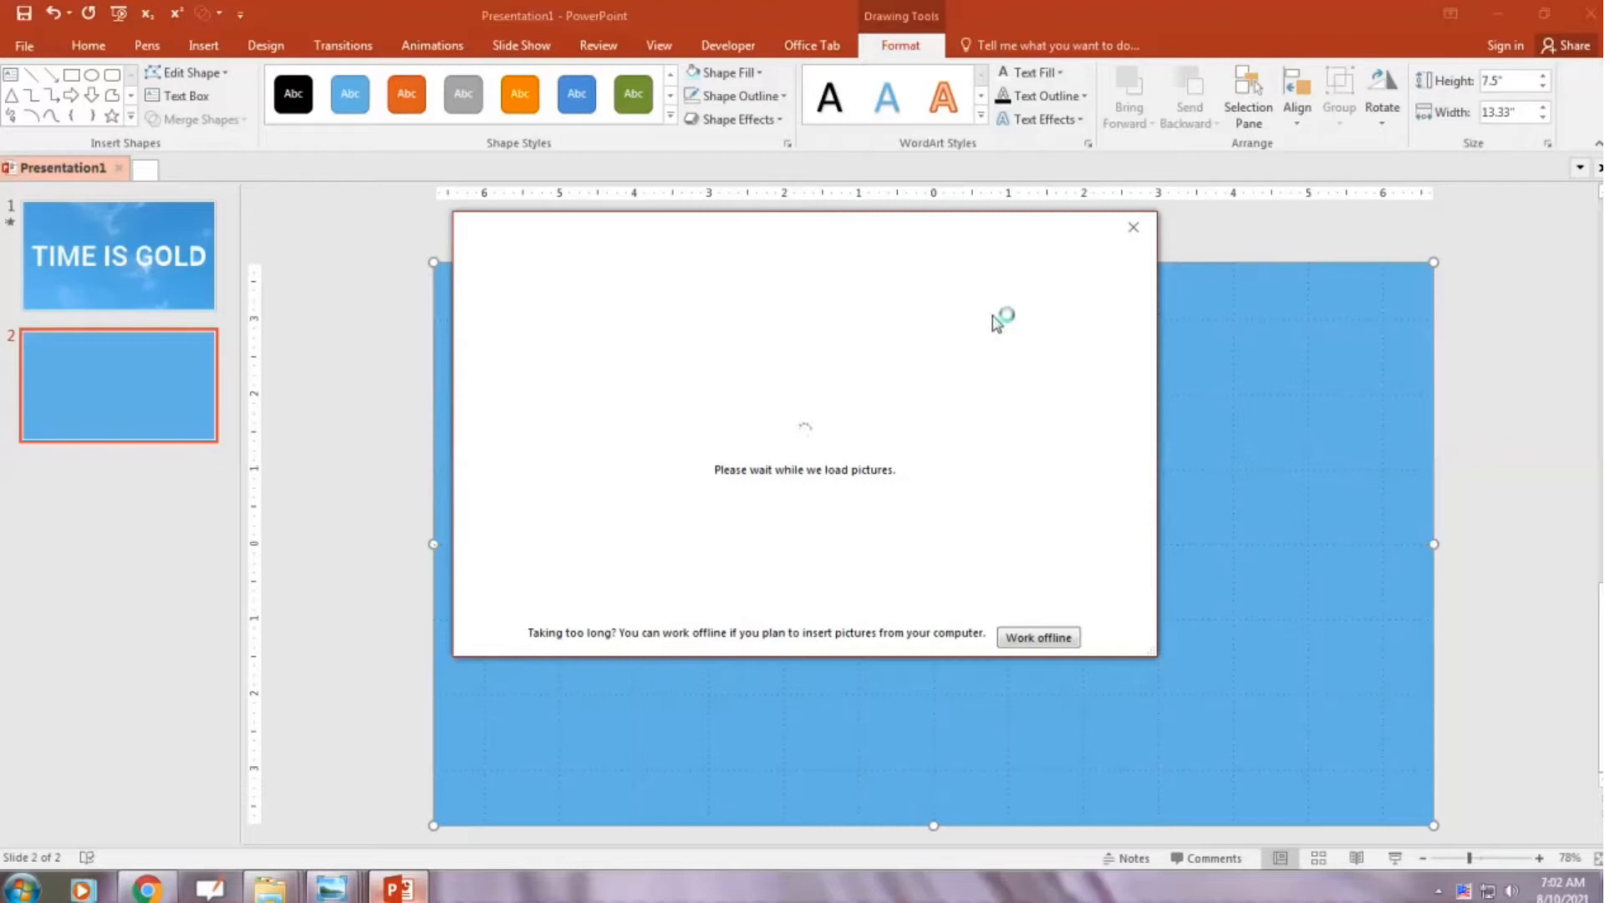
left_click(926, 340)
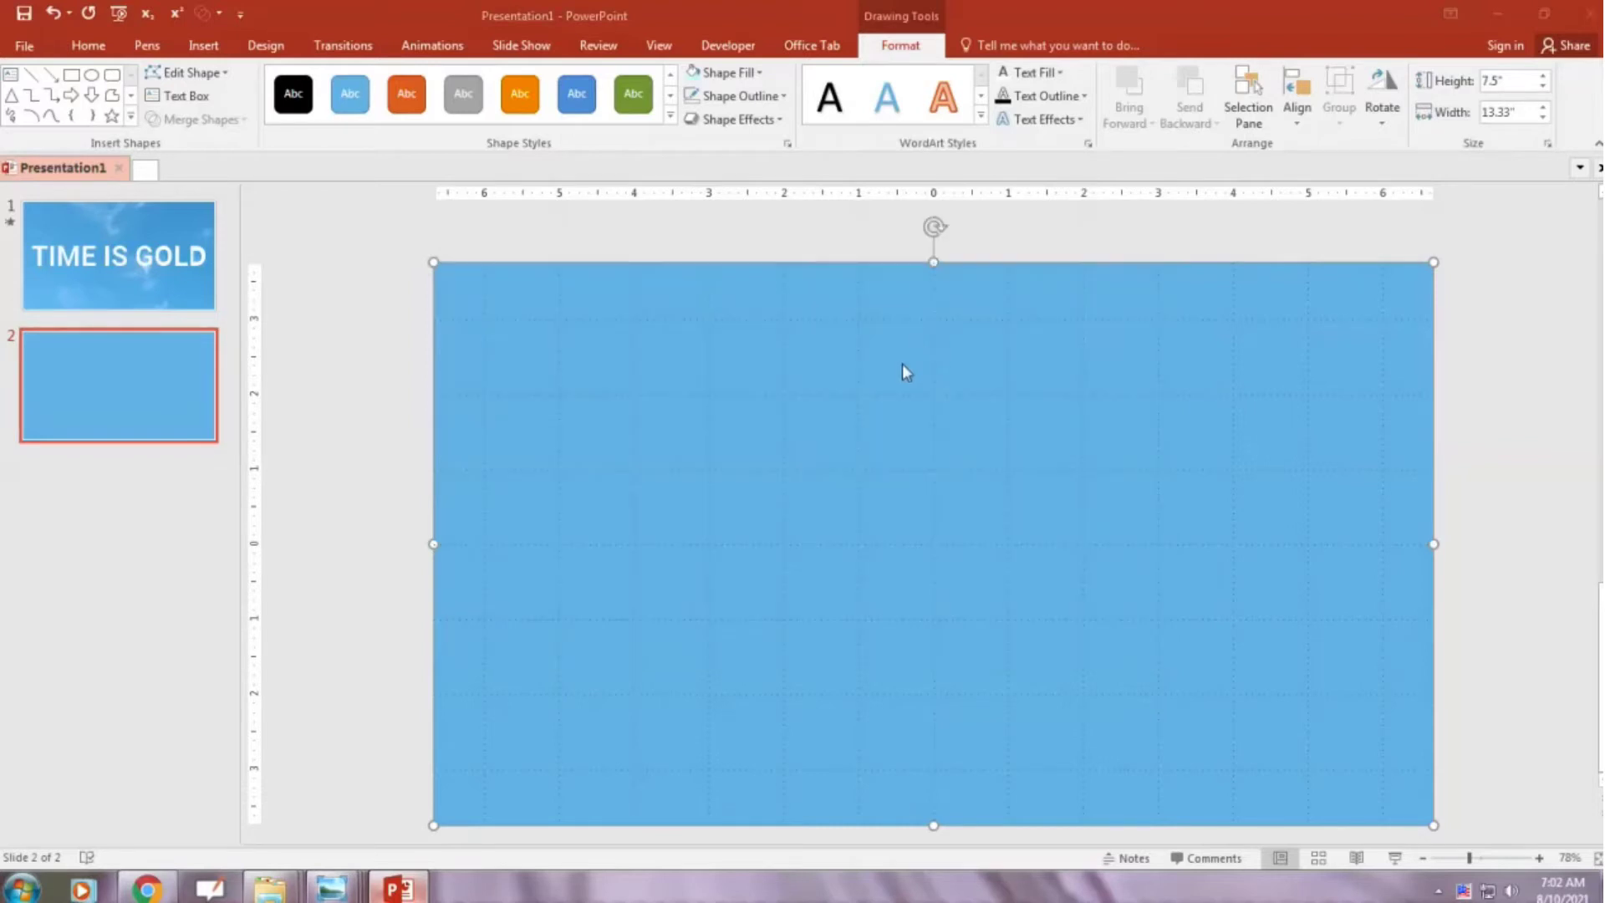
left_click(905, 364)
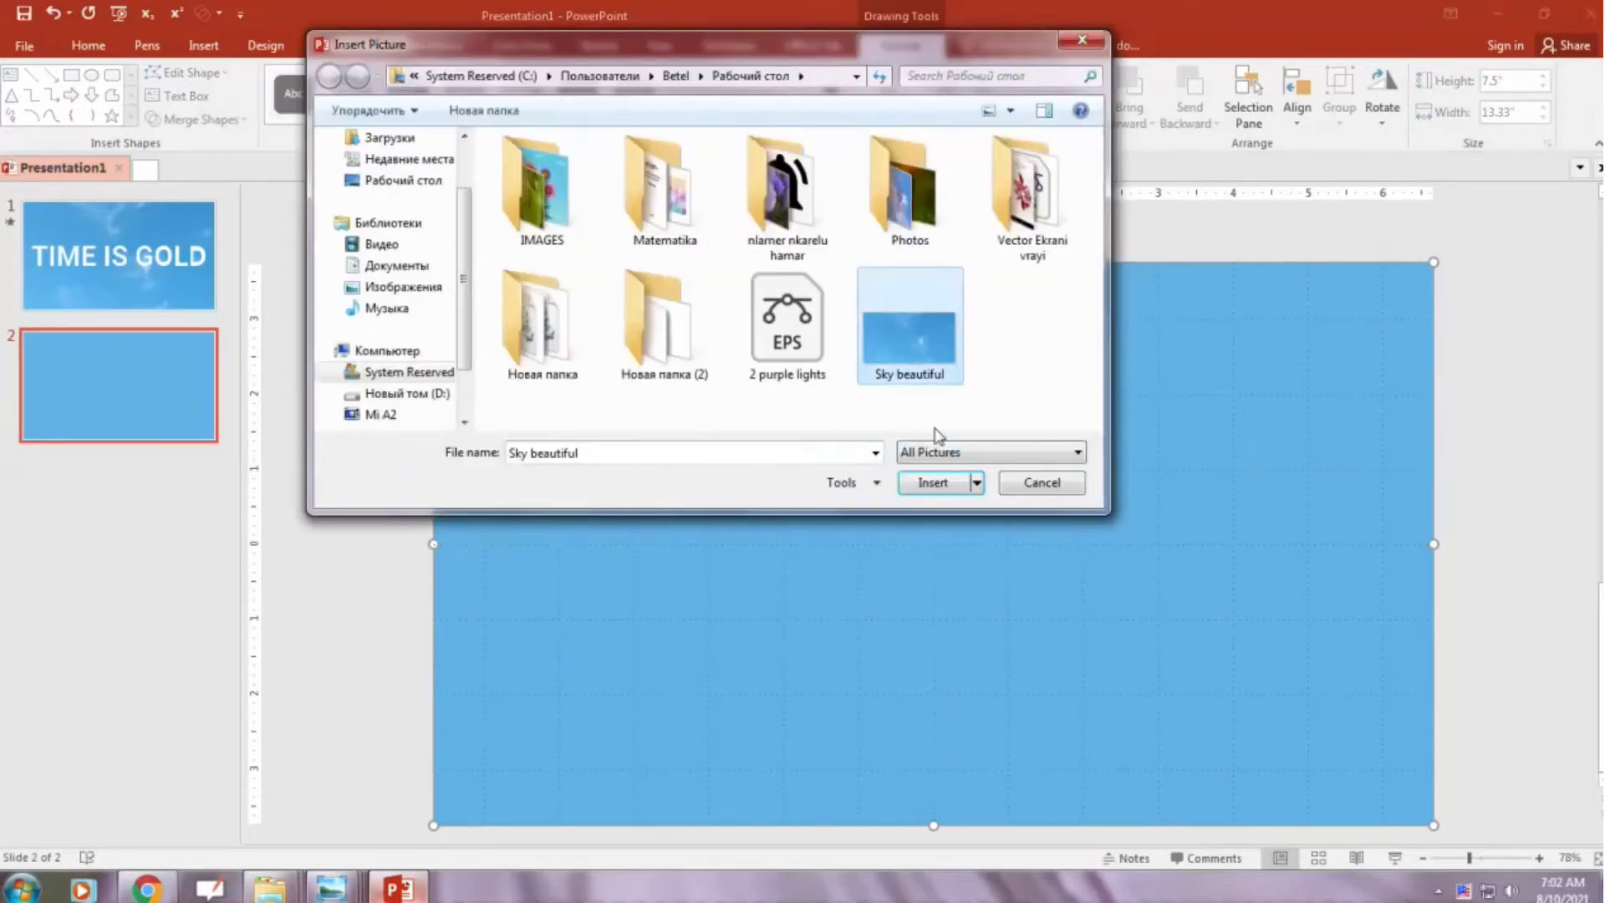
left_click(935, 483)
type("TIME IS GOLD")
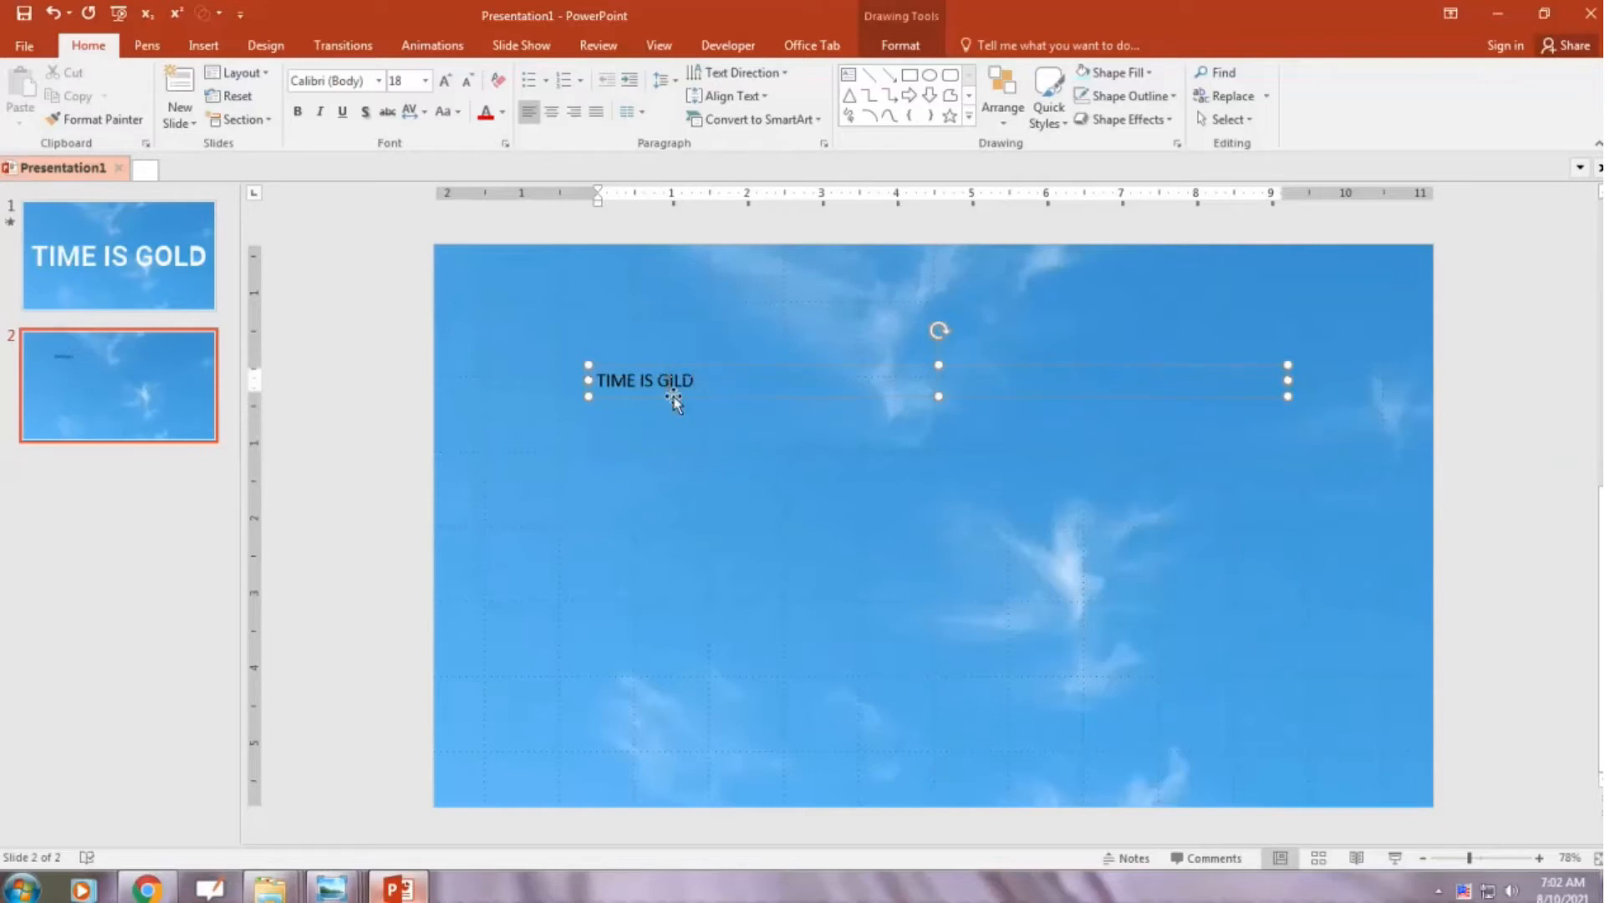
Fix the GILD typo to GOLD and shrink the text box to fit
key("BackSpace")
type("O")
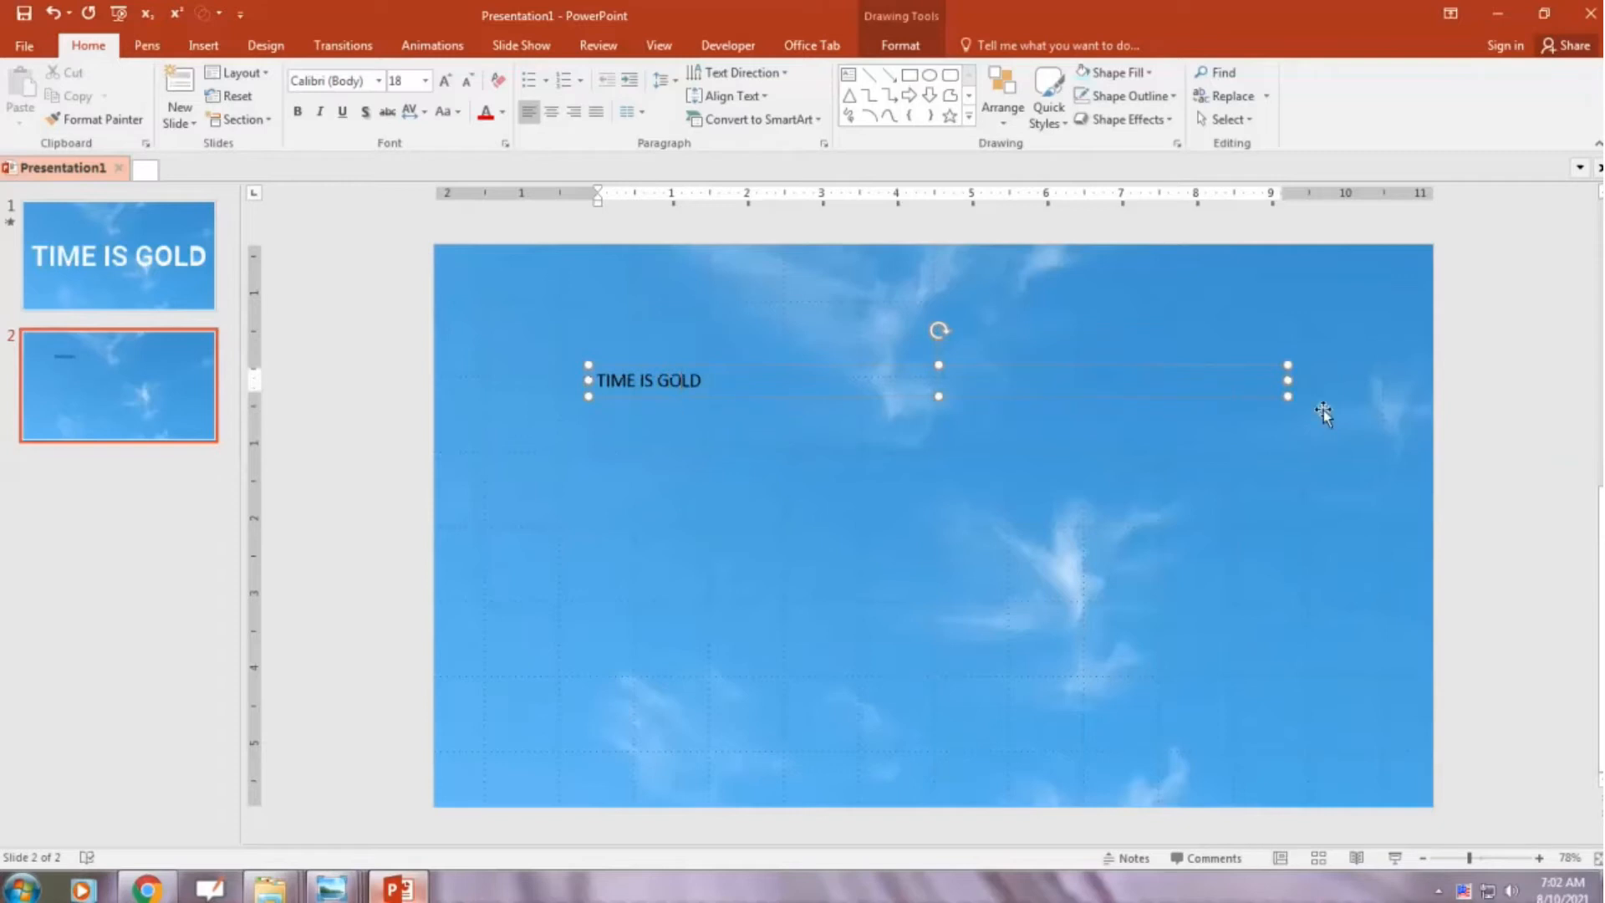
left_click_drag(1288, 380, 713, 379)
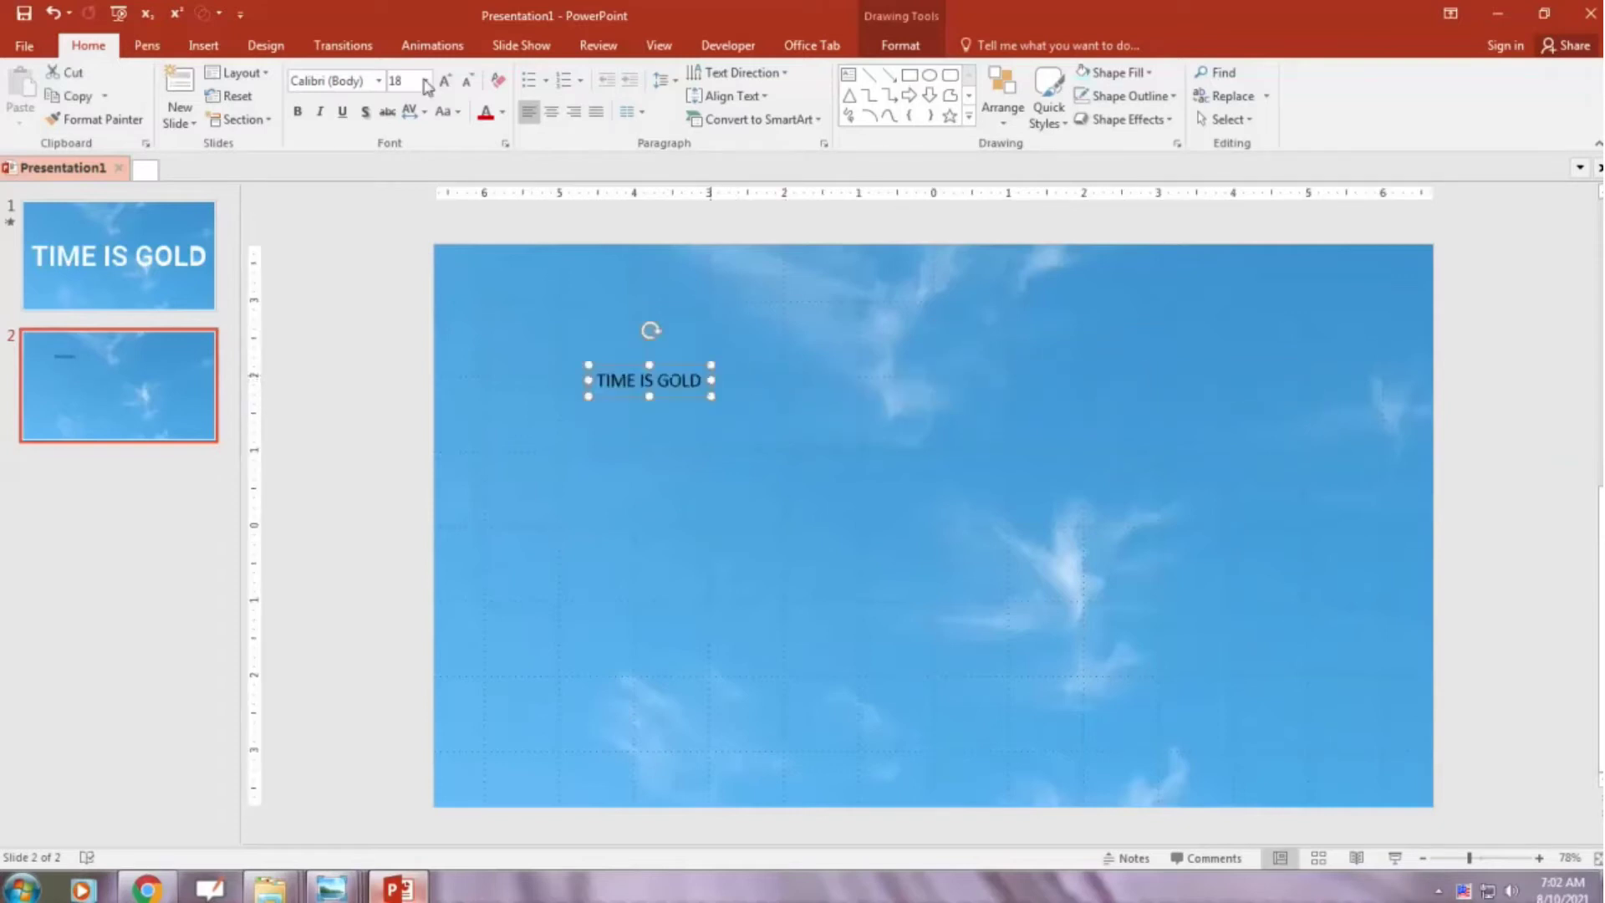
Set the TIME IS GOLD text to Aharoni font at 140 pt
left_click(377, 80)
left_click(368, 204)
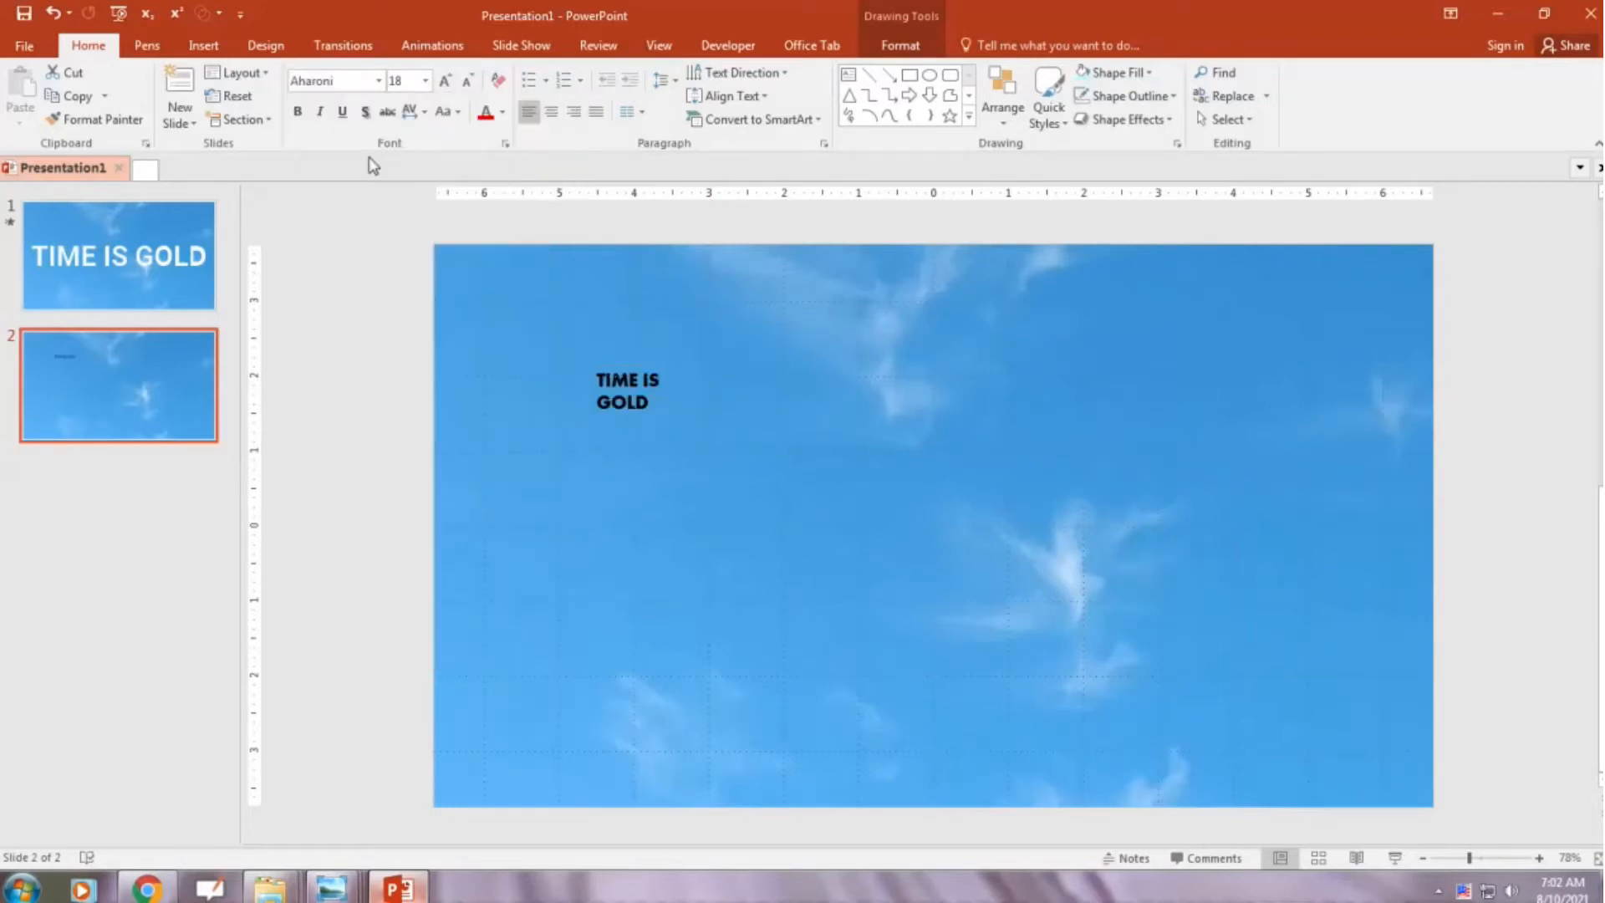
left_click(426, 81)
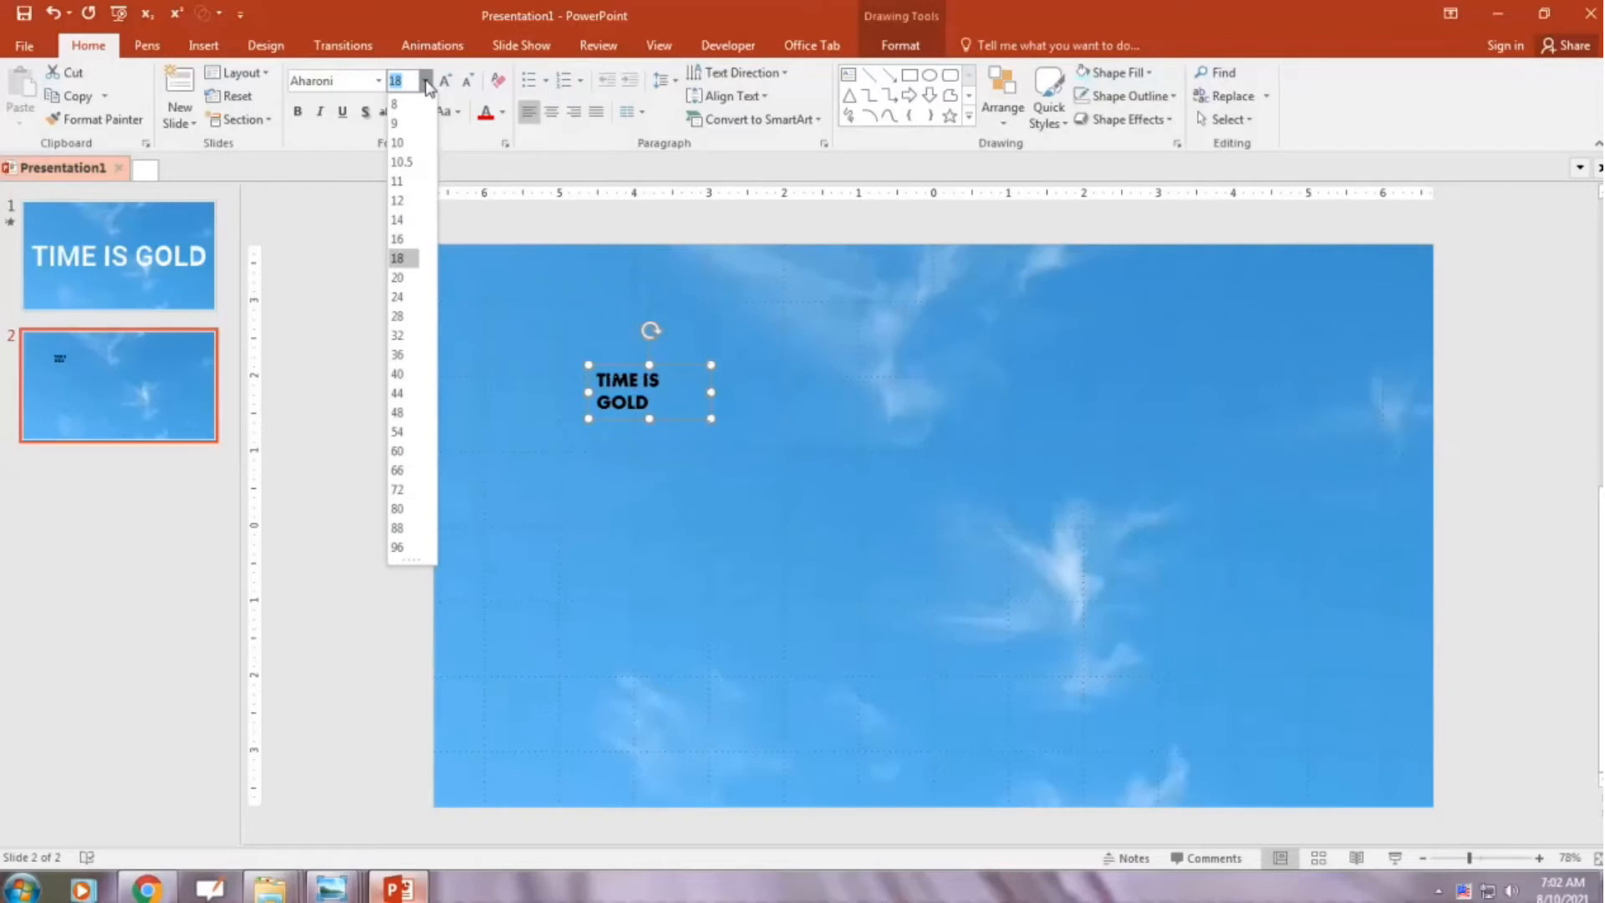
type("140")
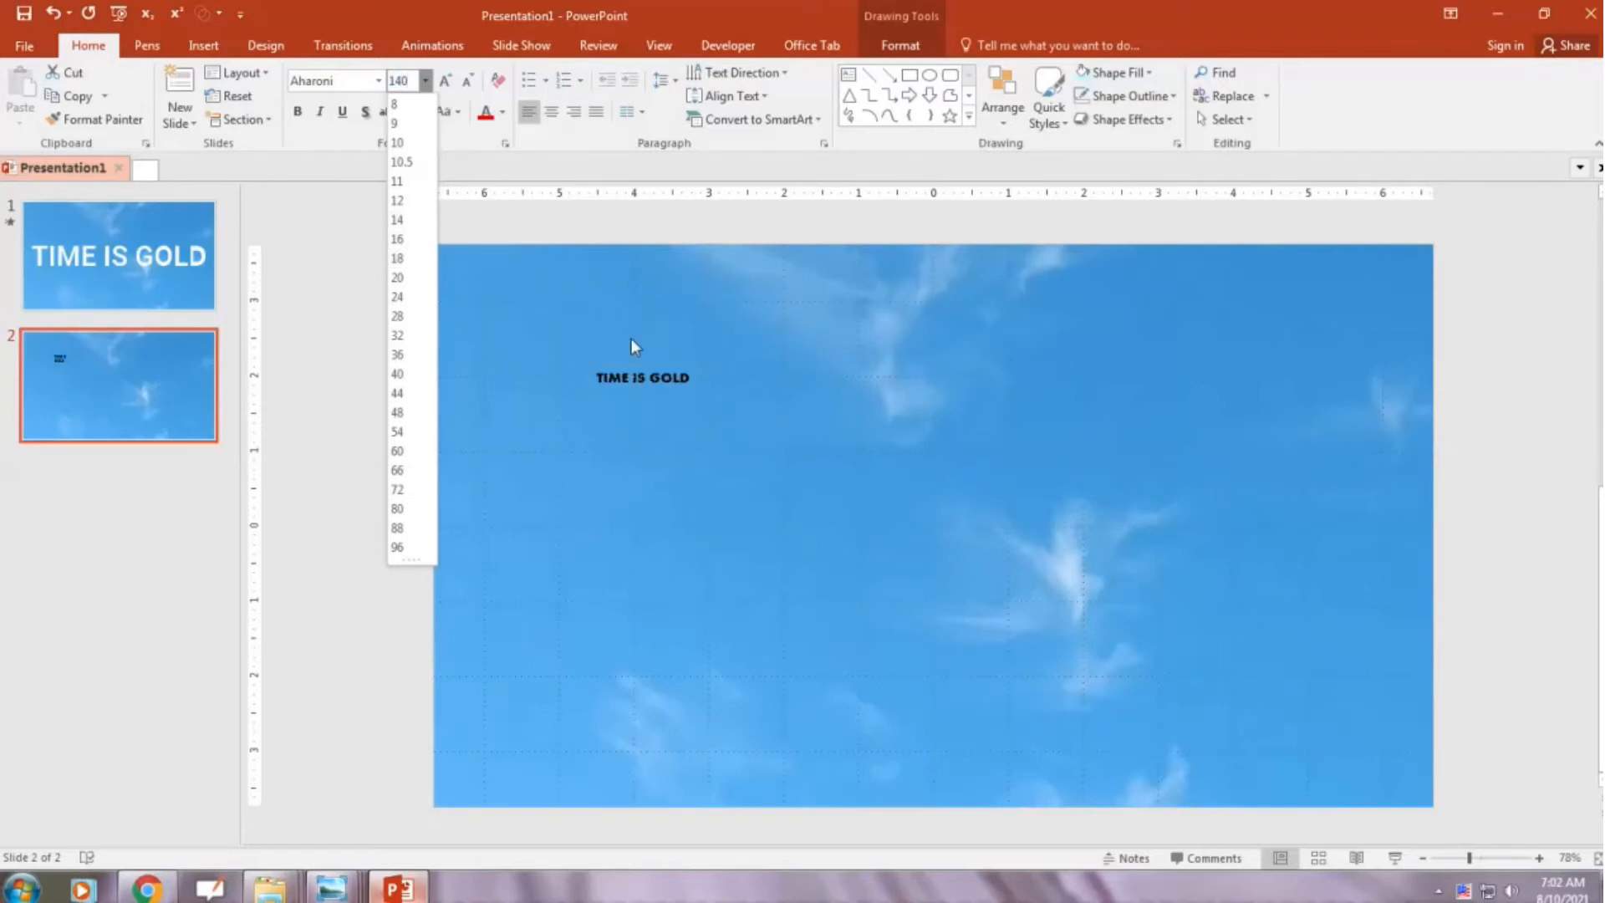
key("Return")
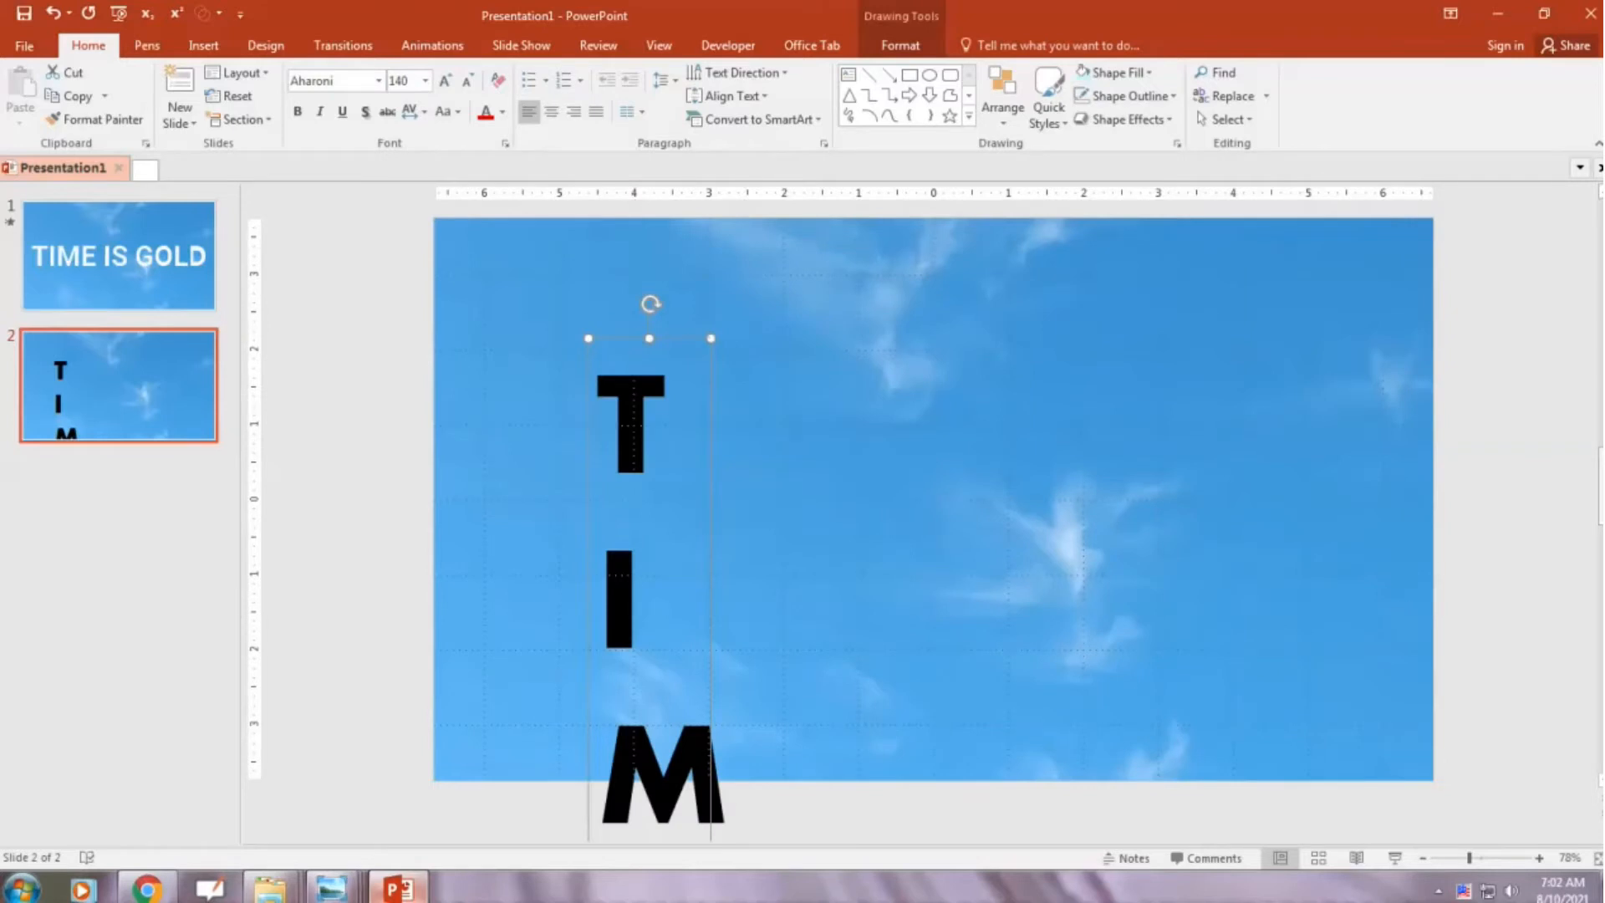
left_click_drag(1600, 489, 1594, 588)
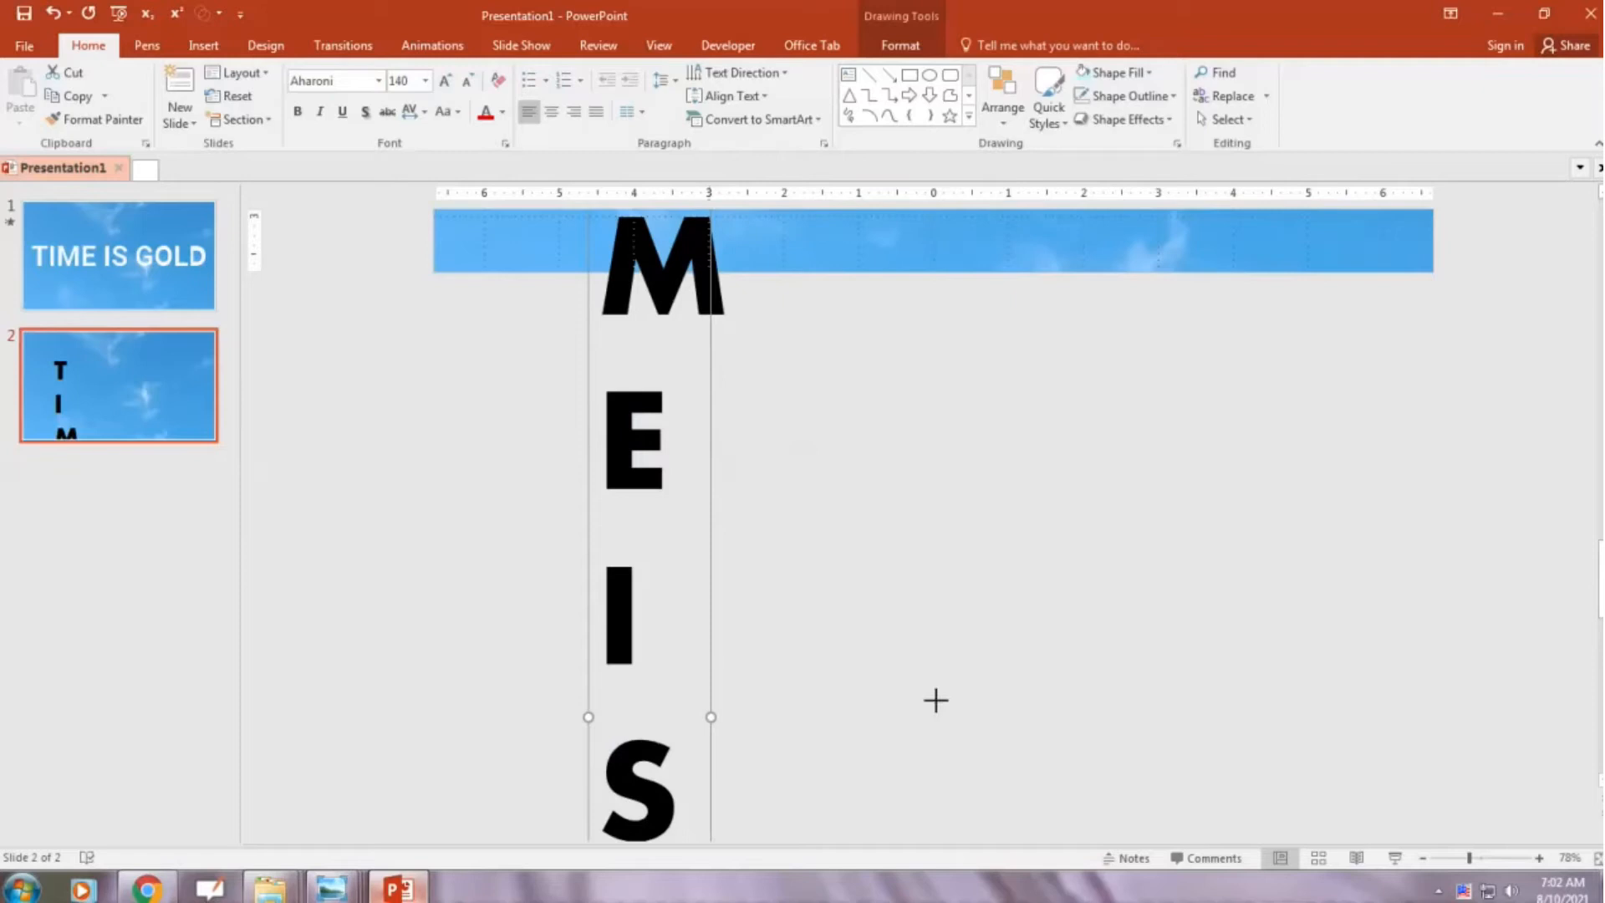
Widen the text box until TIME IS GOLD fits on one line
left_click_drag(936, 699, 1408, 690)
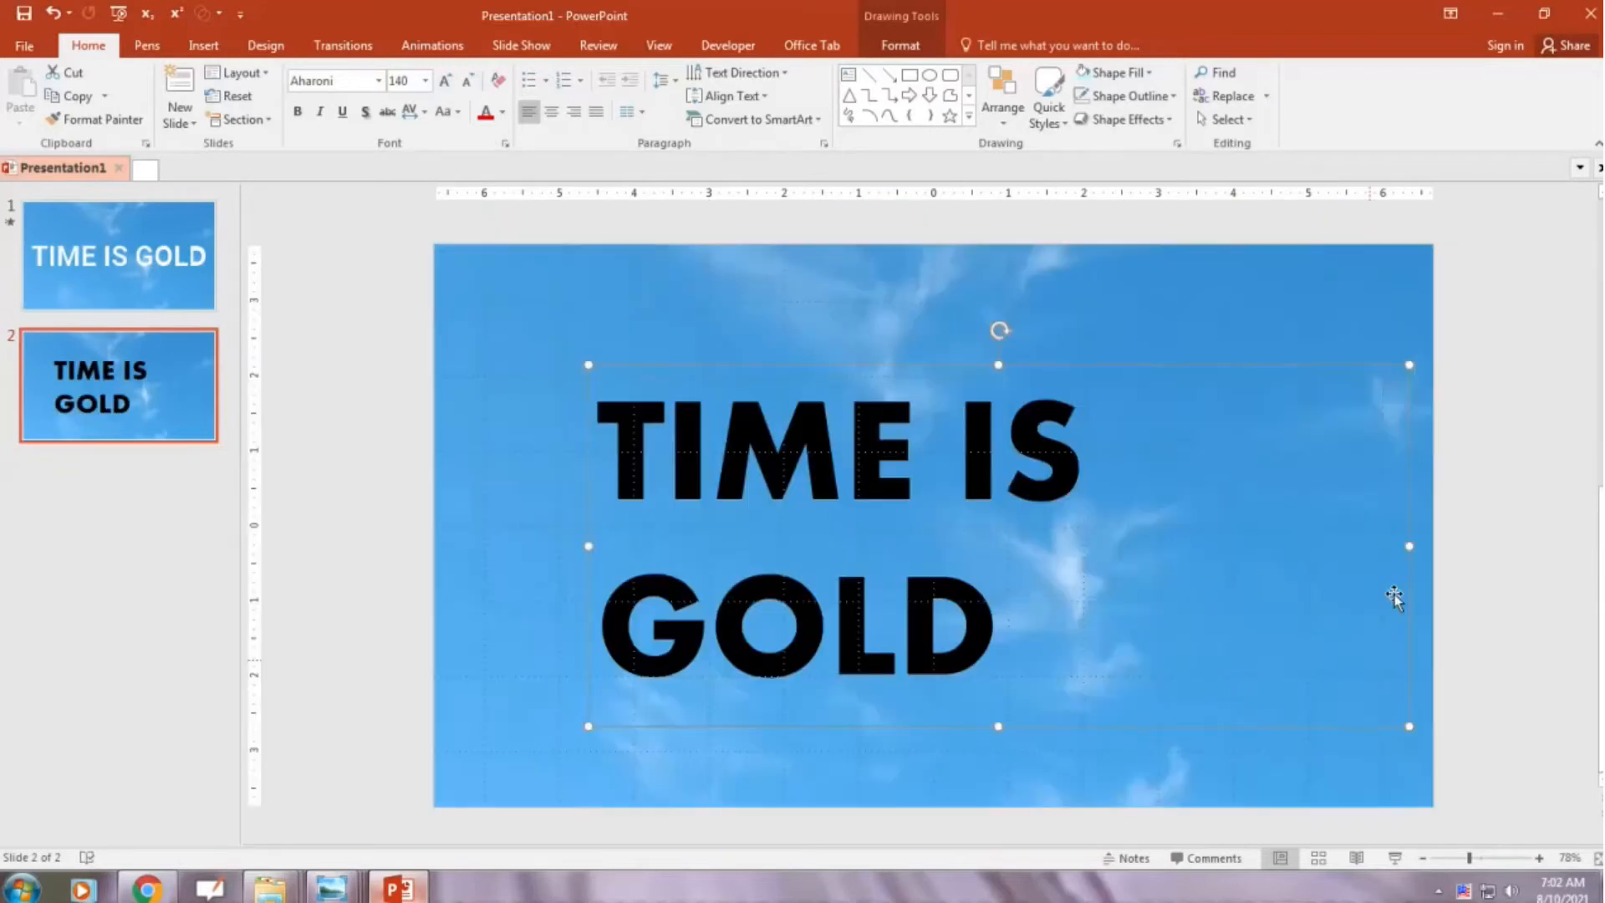
mouse_move(1409, 547)
left_mouse_down()
mouse_move(1547, 554)
mouse_move(1534, 552)
left_mouse_up()
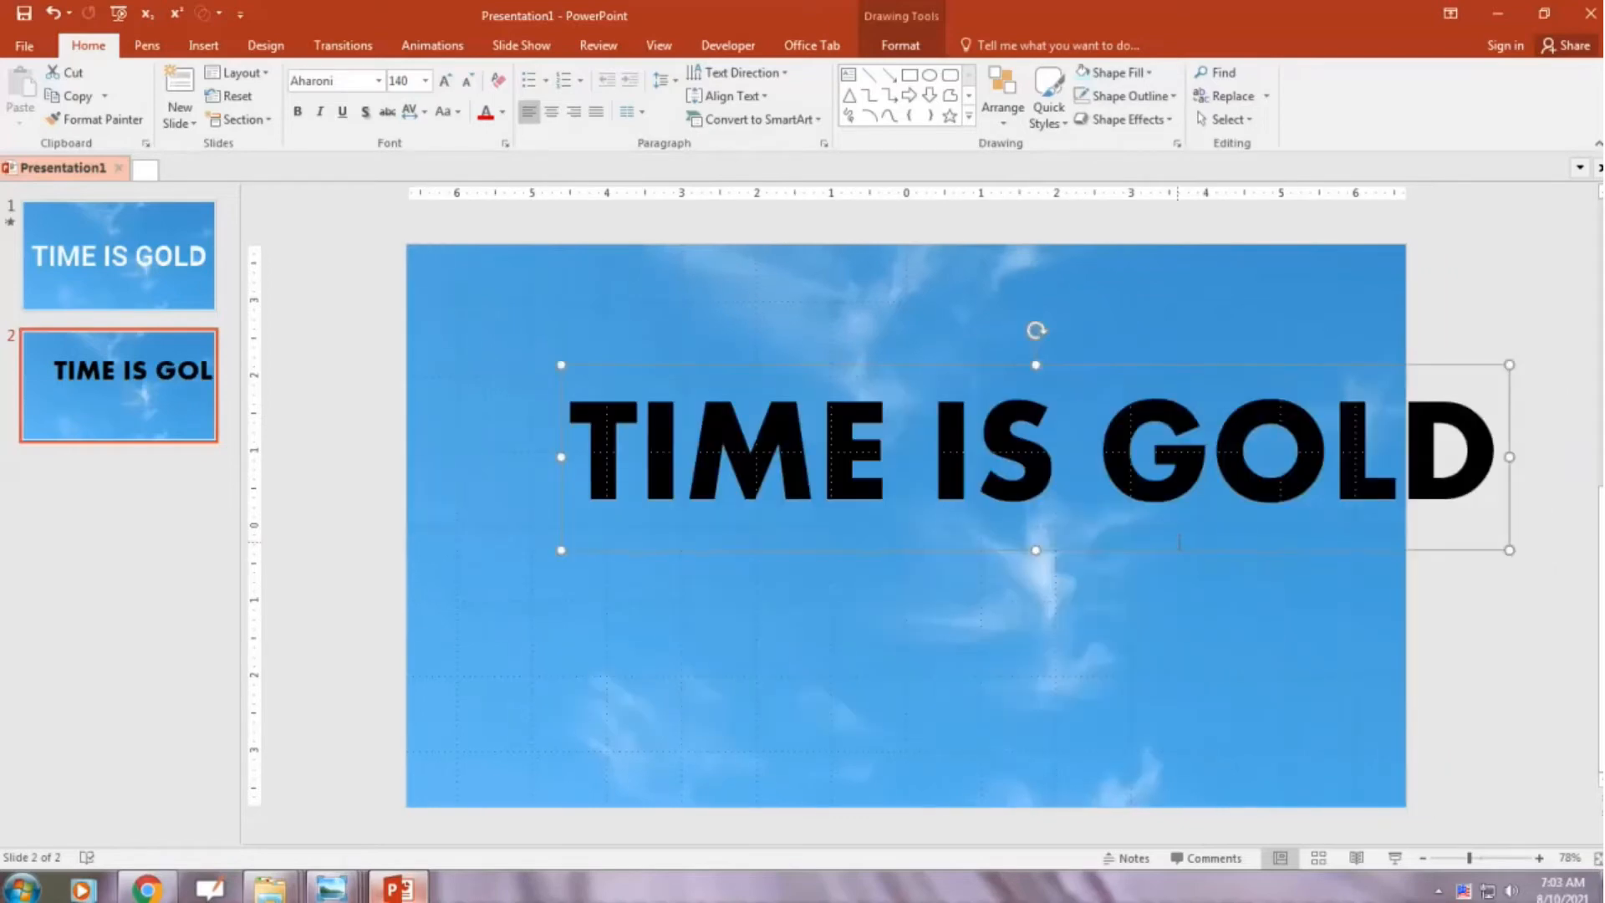
Align the text box centre and middle on the slide via Drawing Tools Format
left_click(899, 50)
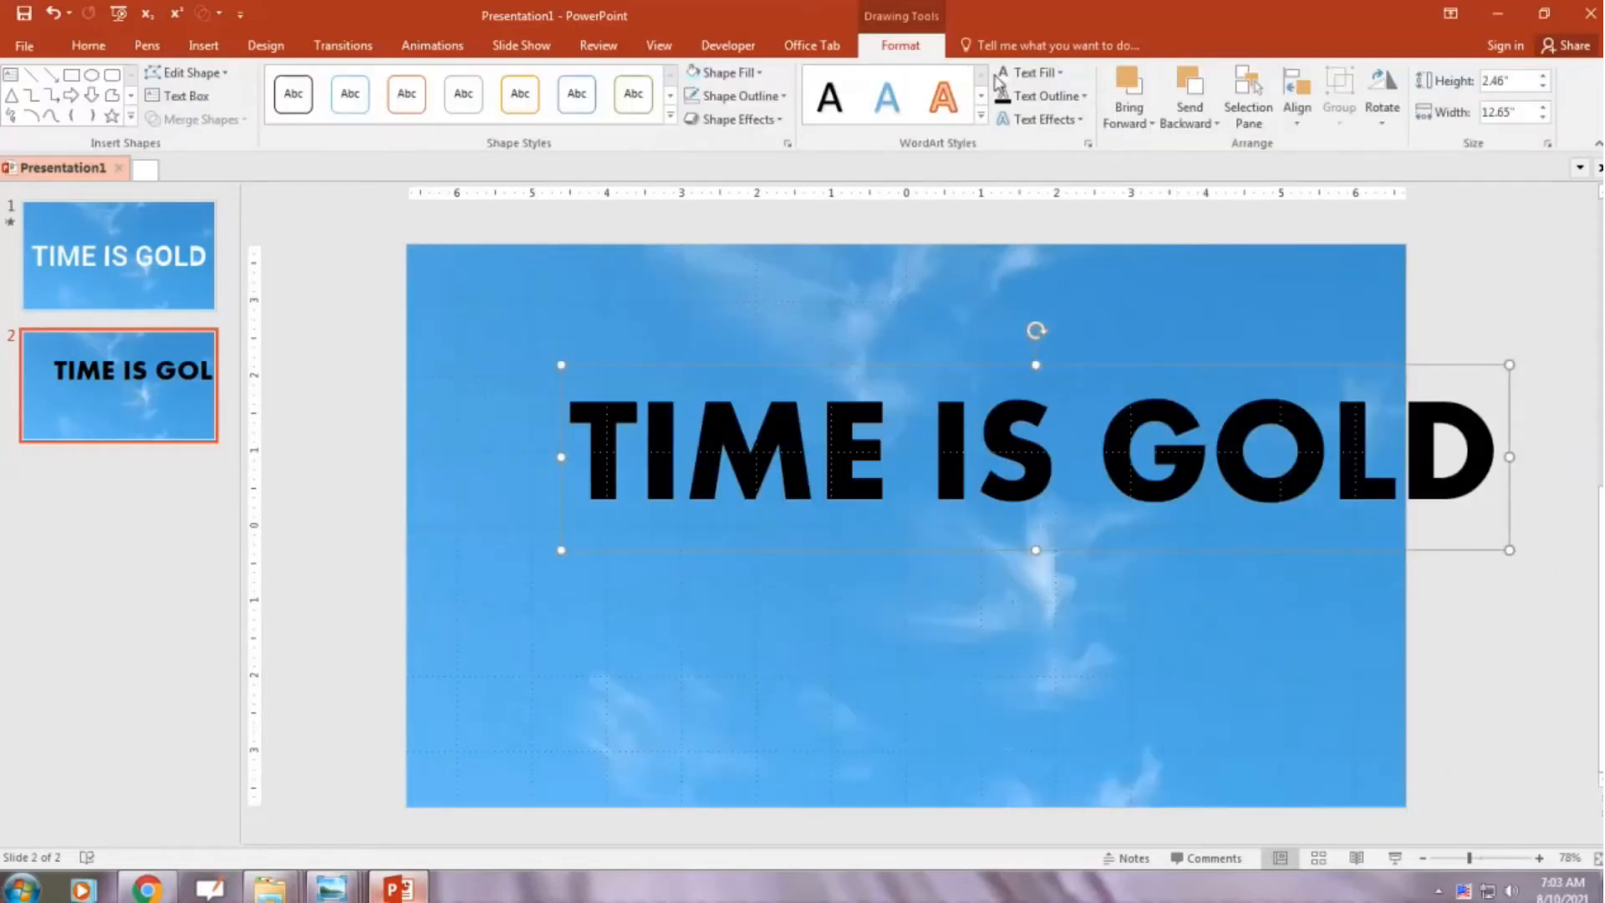
left_click(1300, 123)
left_click(1329, 170)
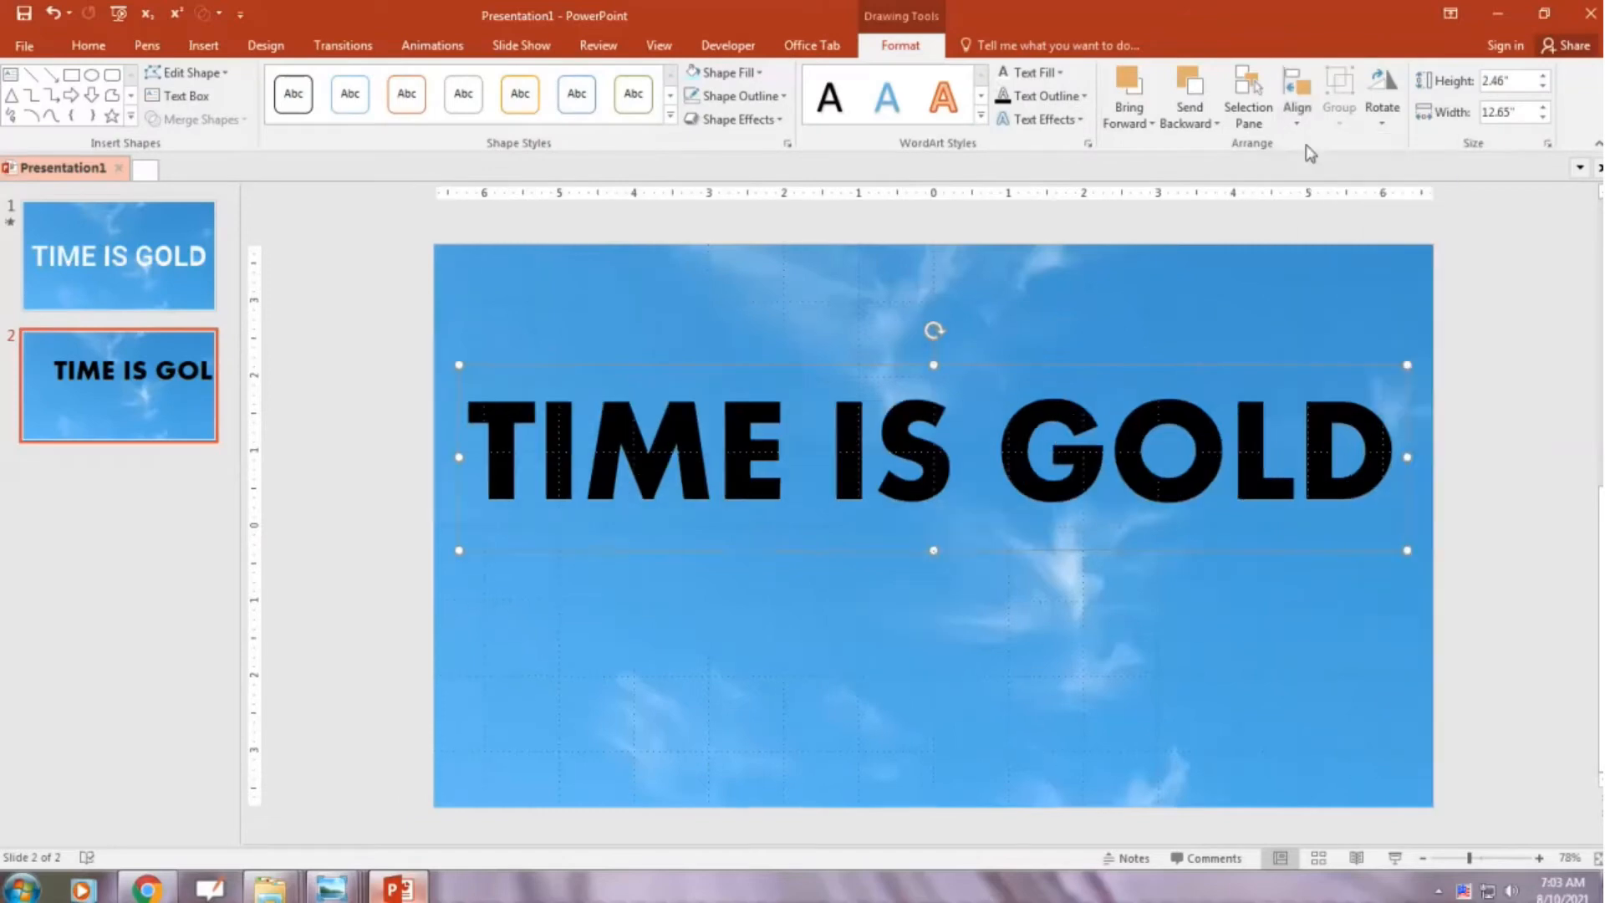
left_click(1301, 120)
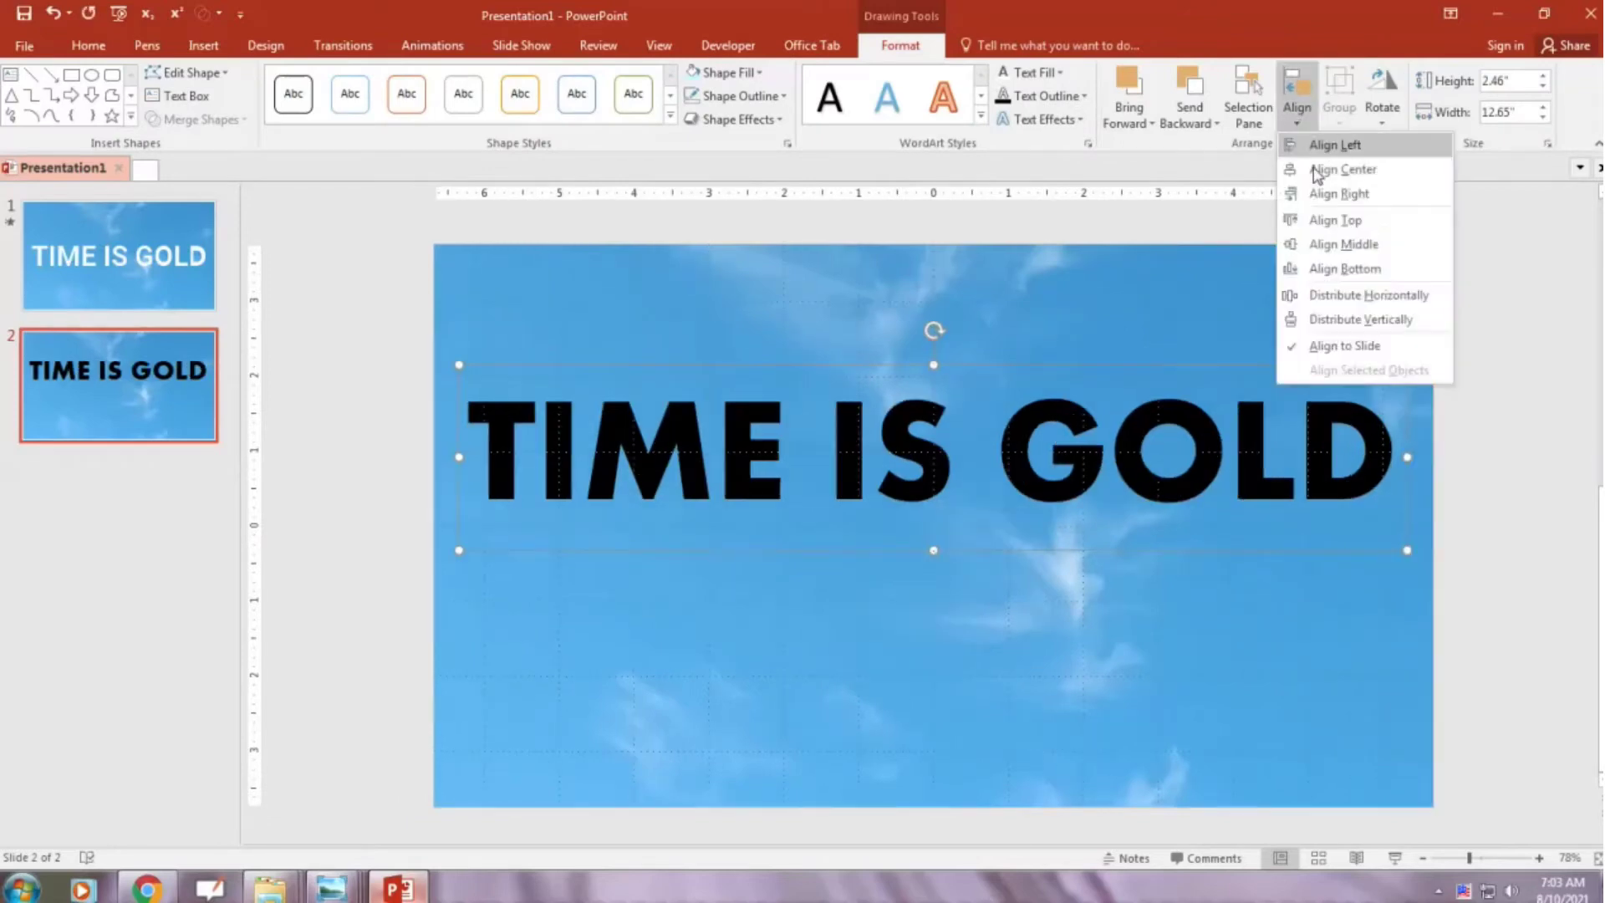
left_click(1321, 246)
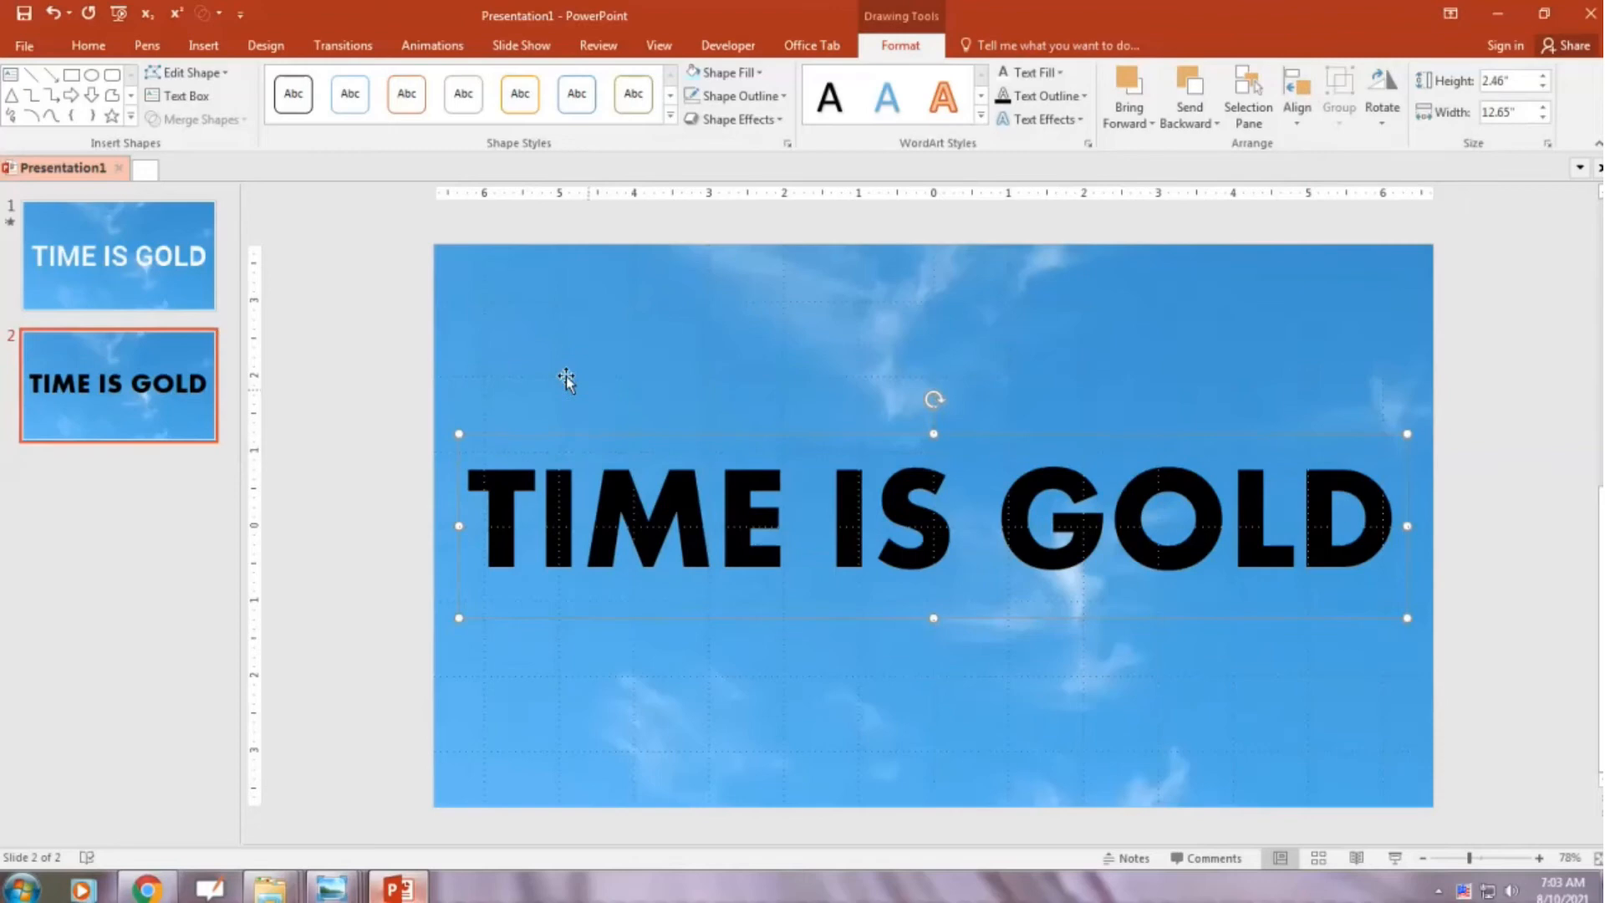
Combine the sky picture and text box with Merge Shapes > Combine, then nudge it to check and restore
left_click(528, 318)
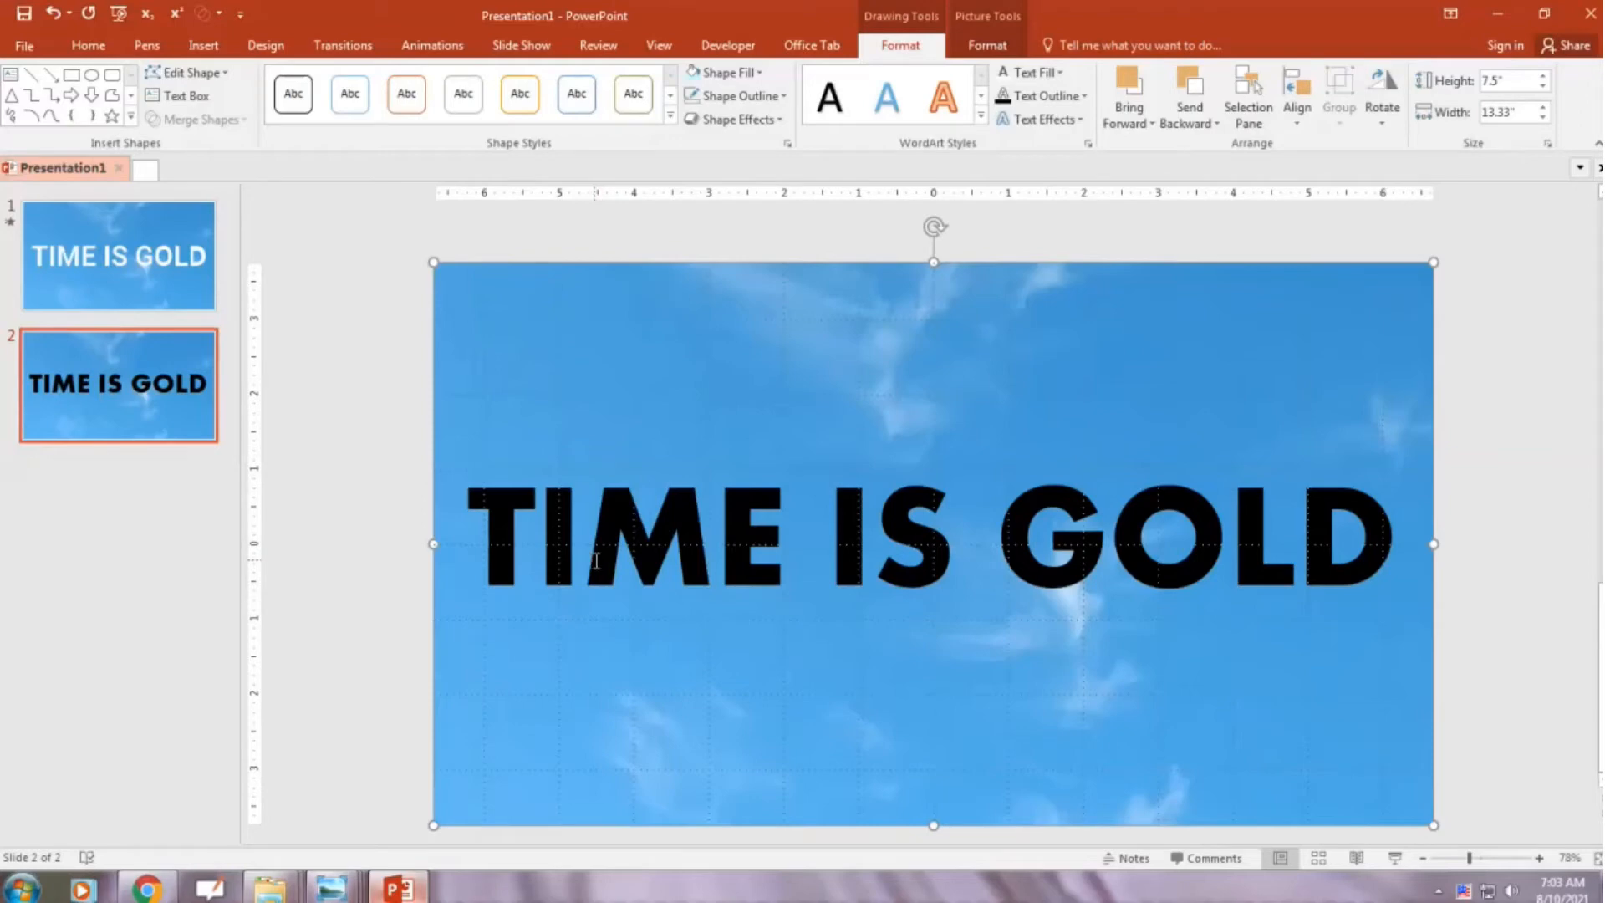
left_click(597, 567, "shift")
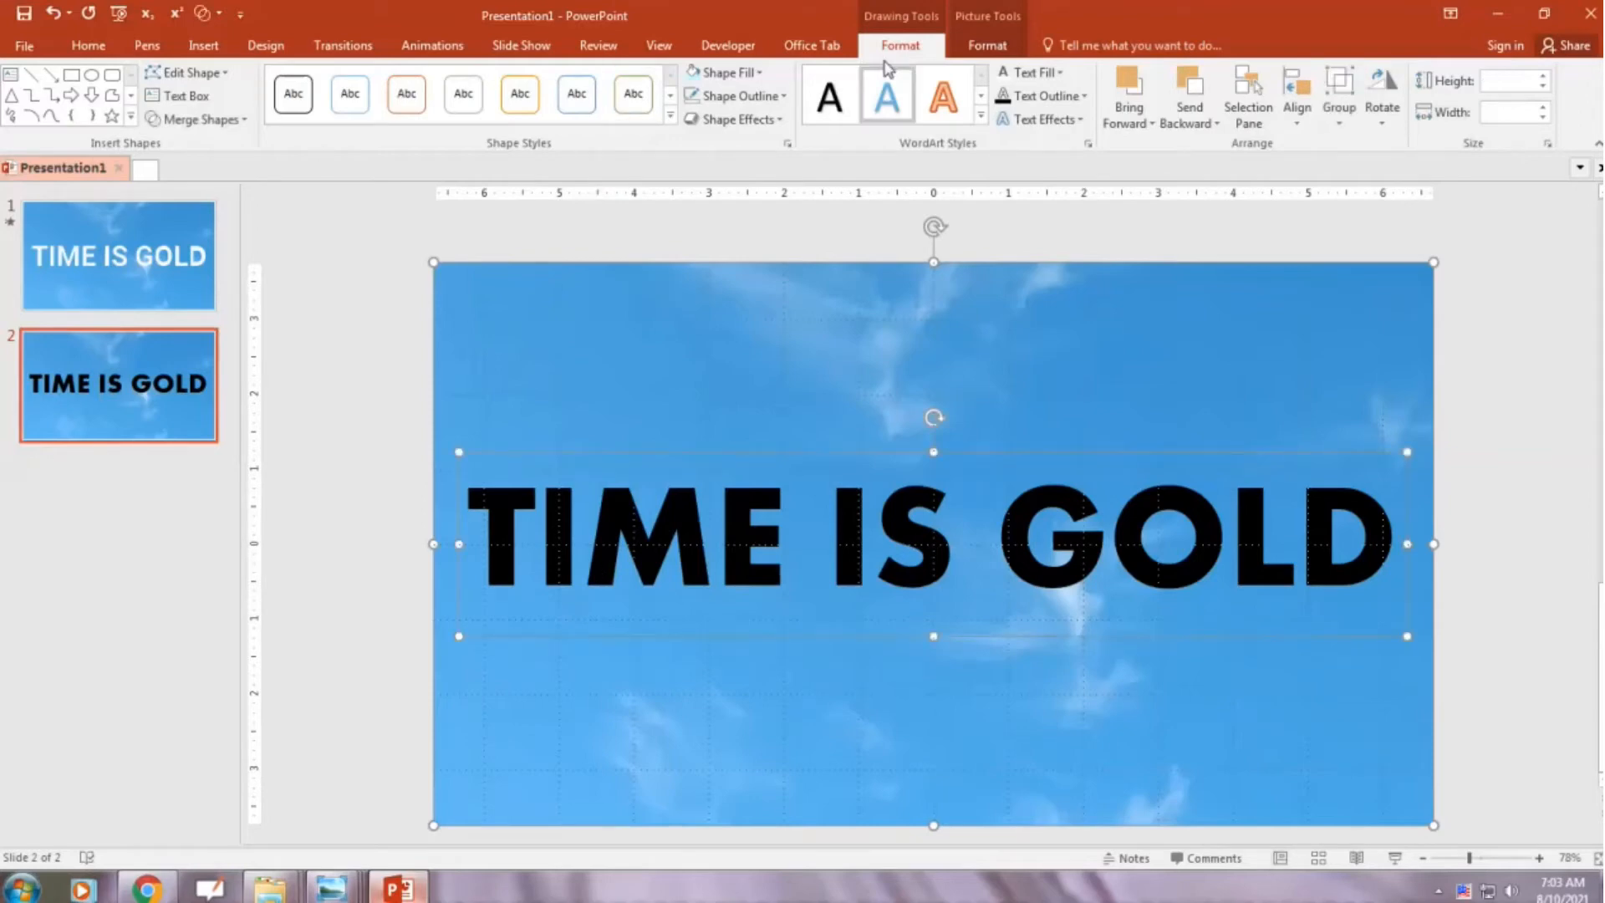
left_click(245, 122)
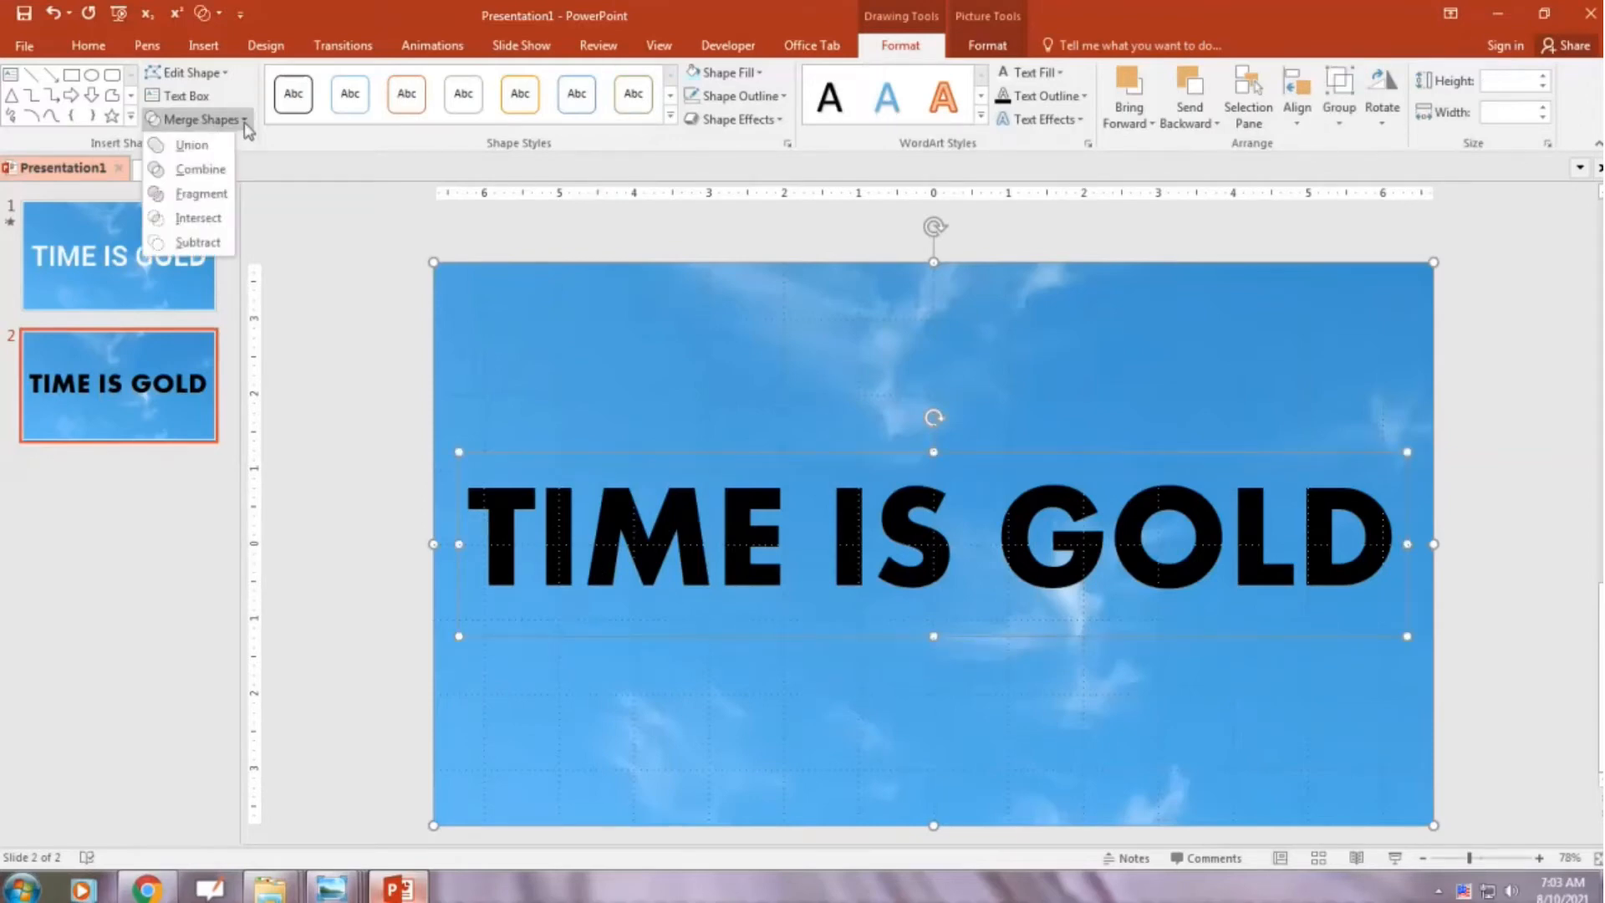
left_click(201, 168)
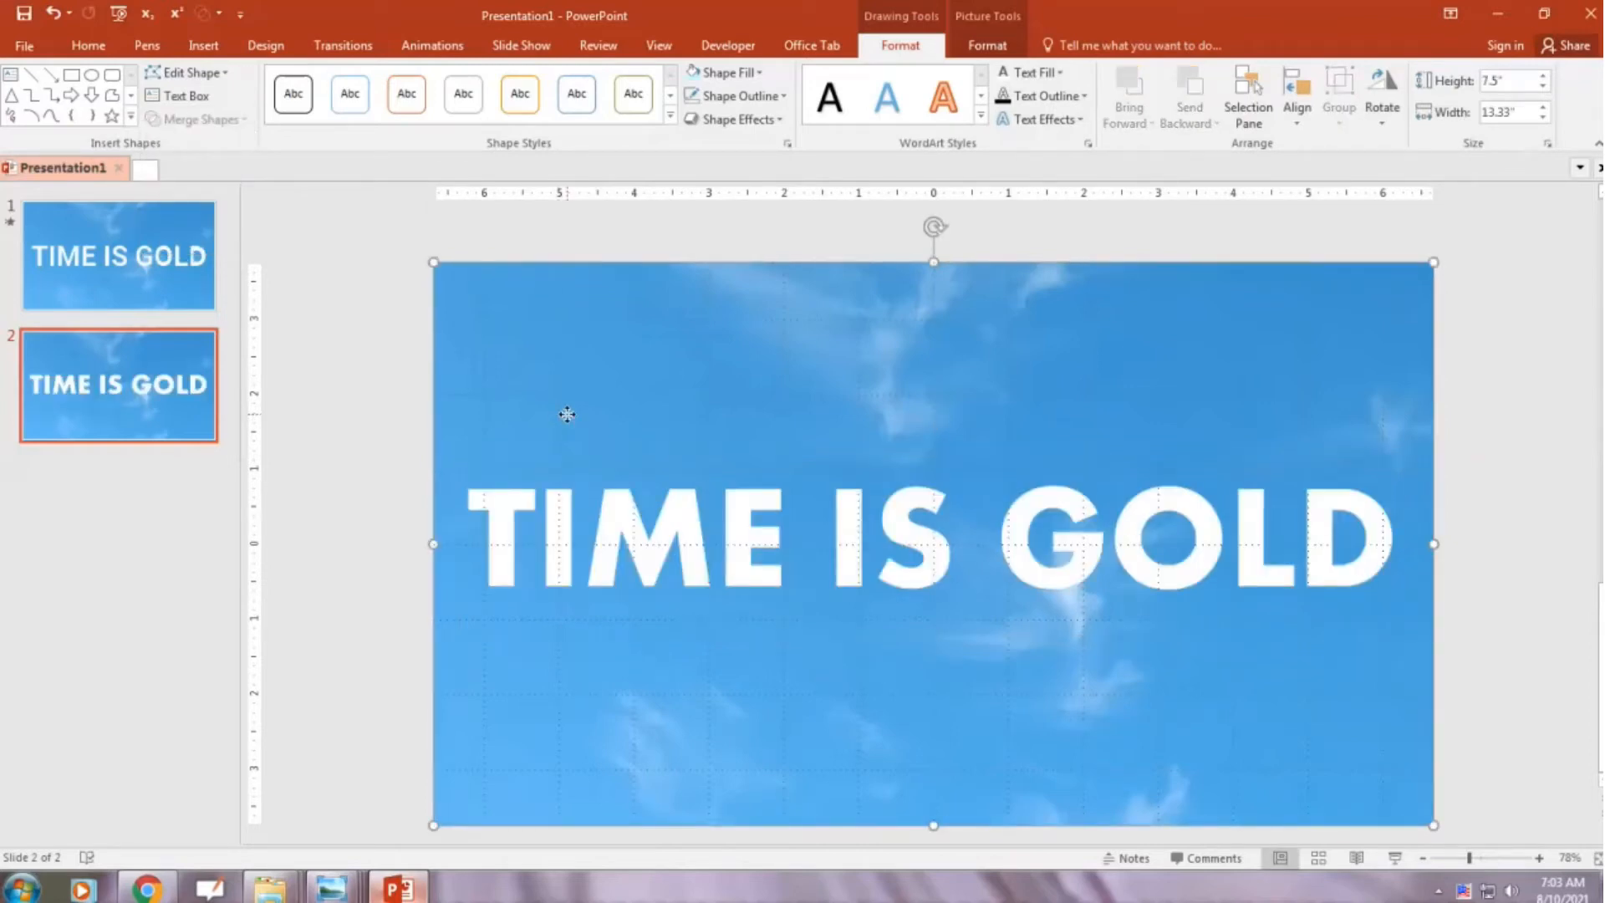
left_click_drag(568, 414, 383, 322)
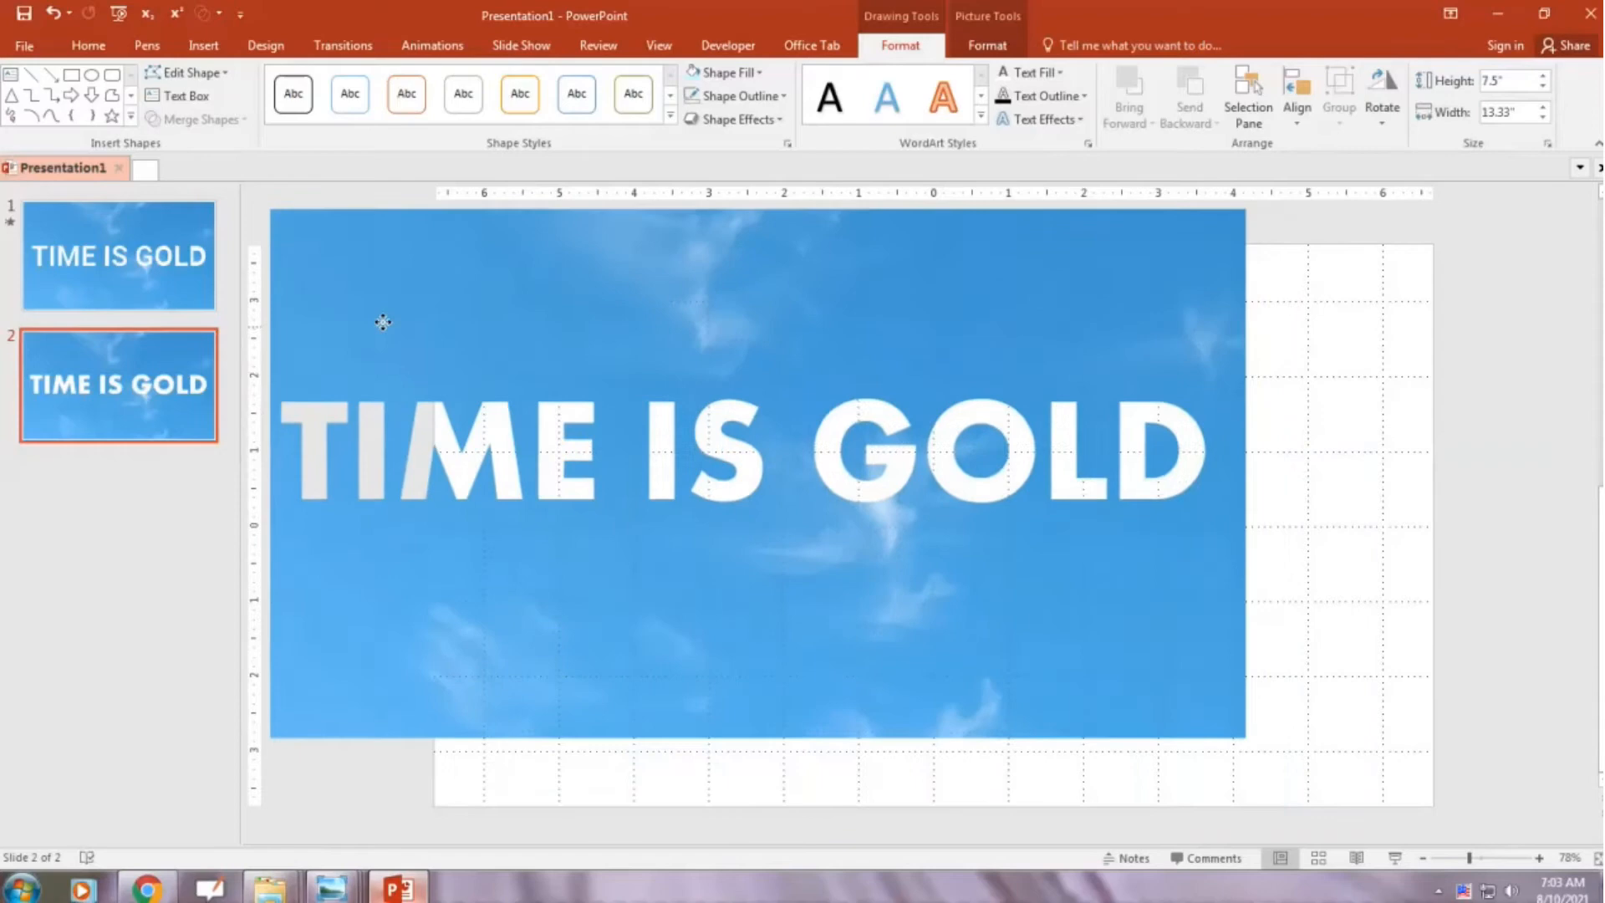
mouse_move(390, 318)
left_mouse_down()
mouse_move(490, 319)
mouse_move(499, 380)
mouse_move(349, 389)
mouse_move(573, 488)
mouse_move(572, 512)
mouse_move(542, 398)
mouse_move(570, 396)
left_mouse_up()
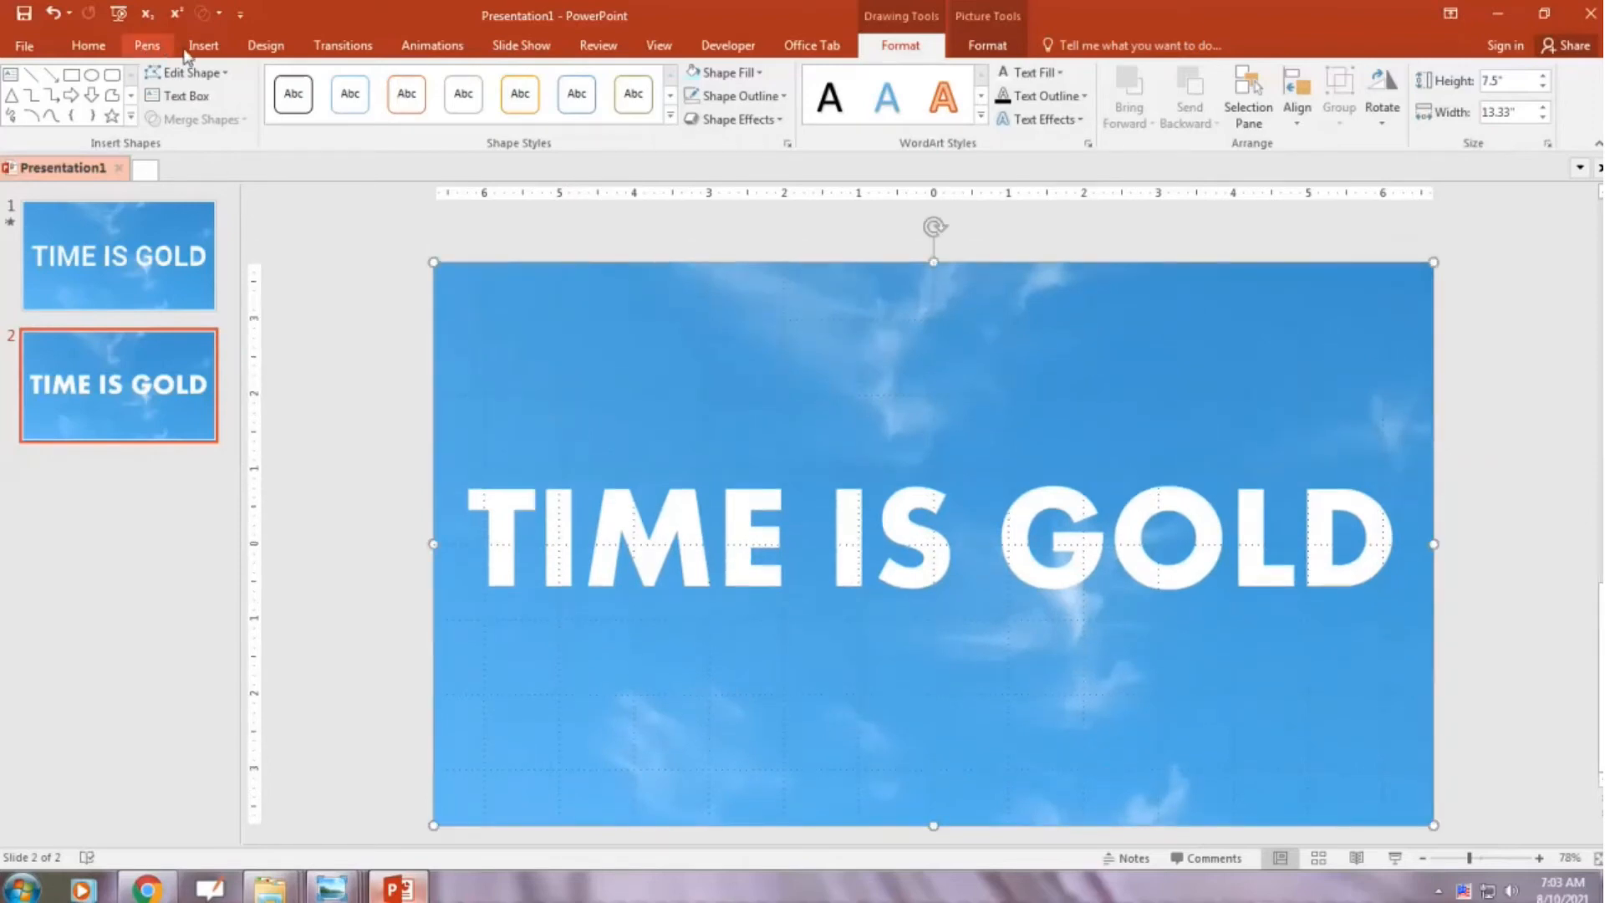
Insert the Media1 video from this PC onto slide 2
left_click(215, 57)
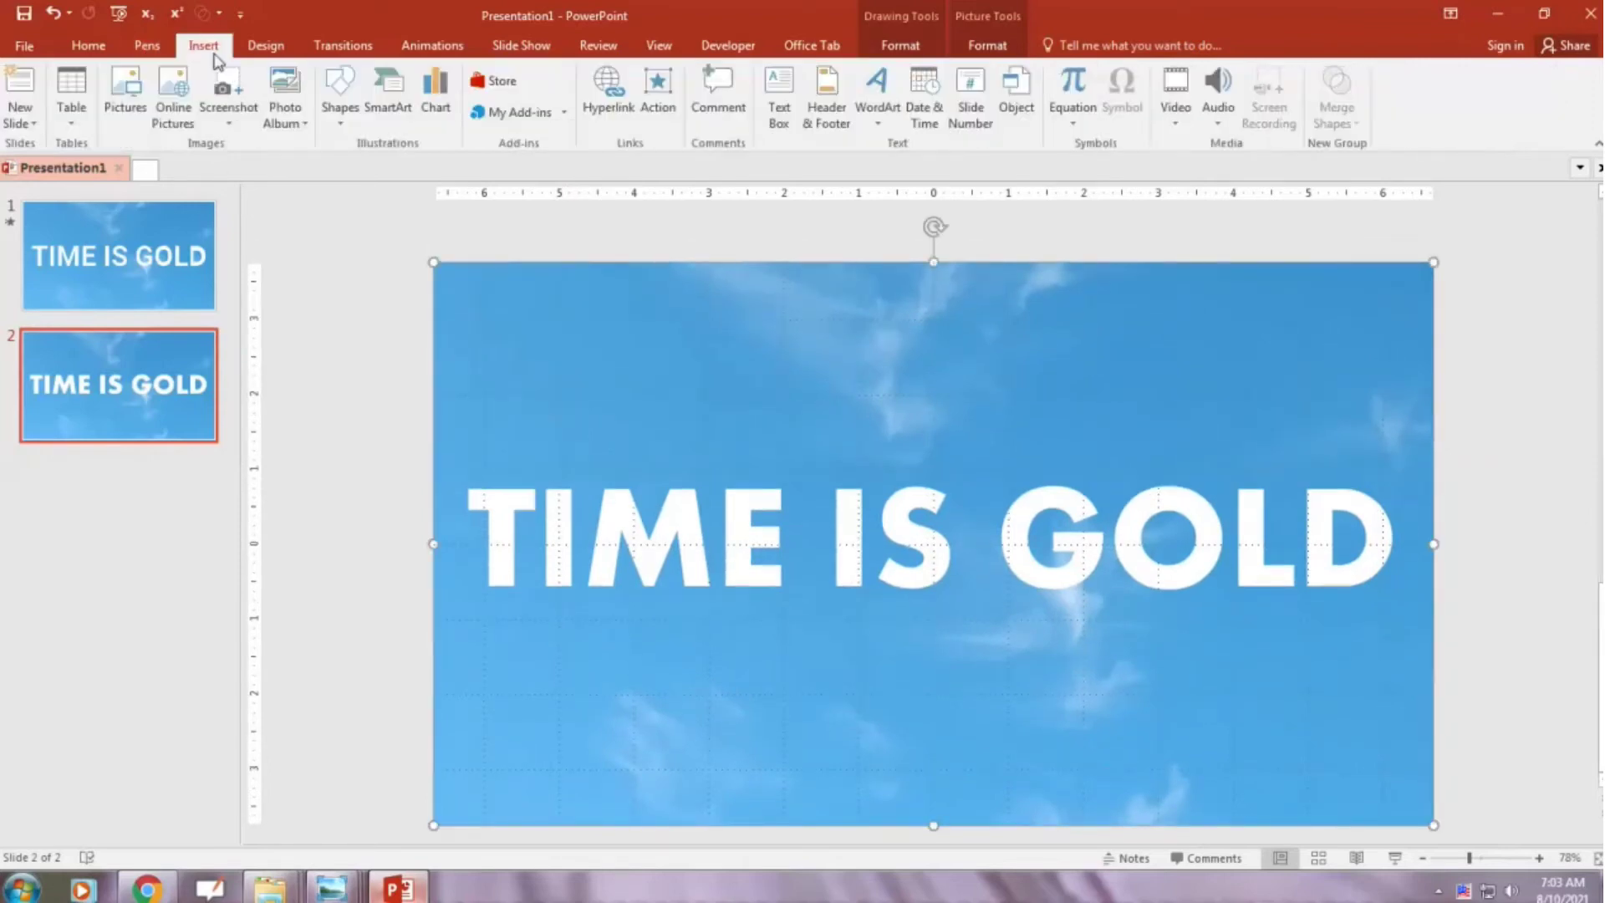
left_click(1189, 131)
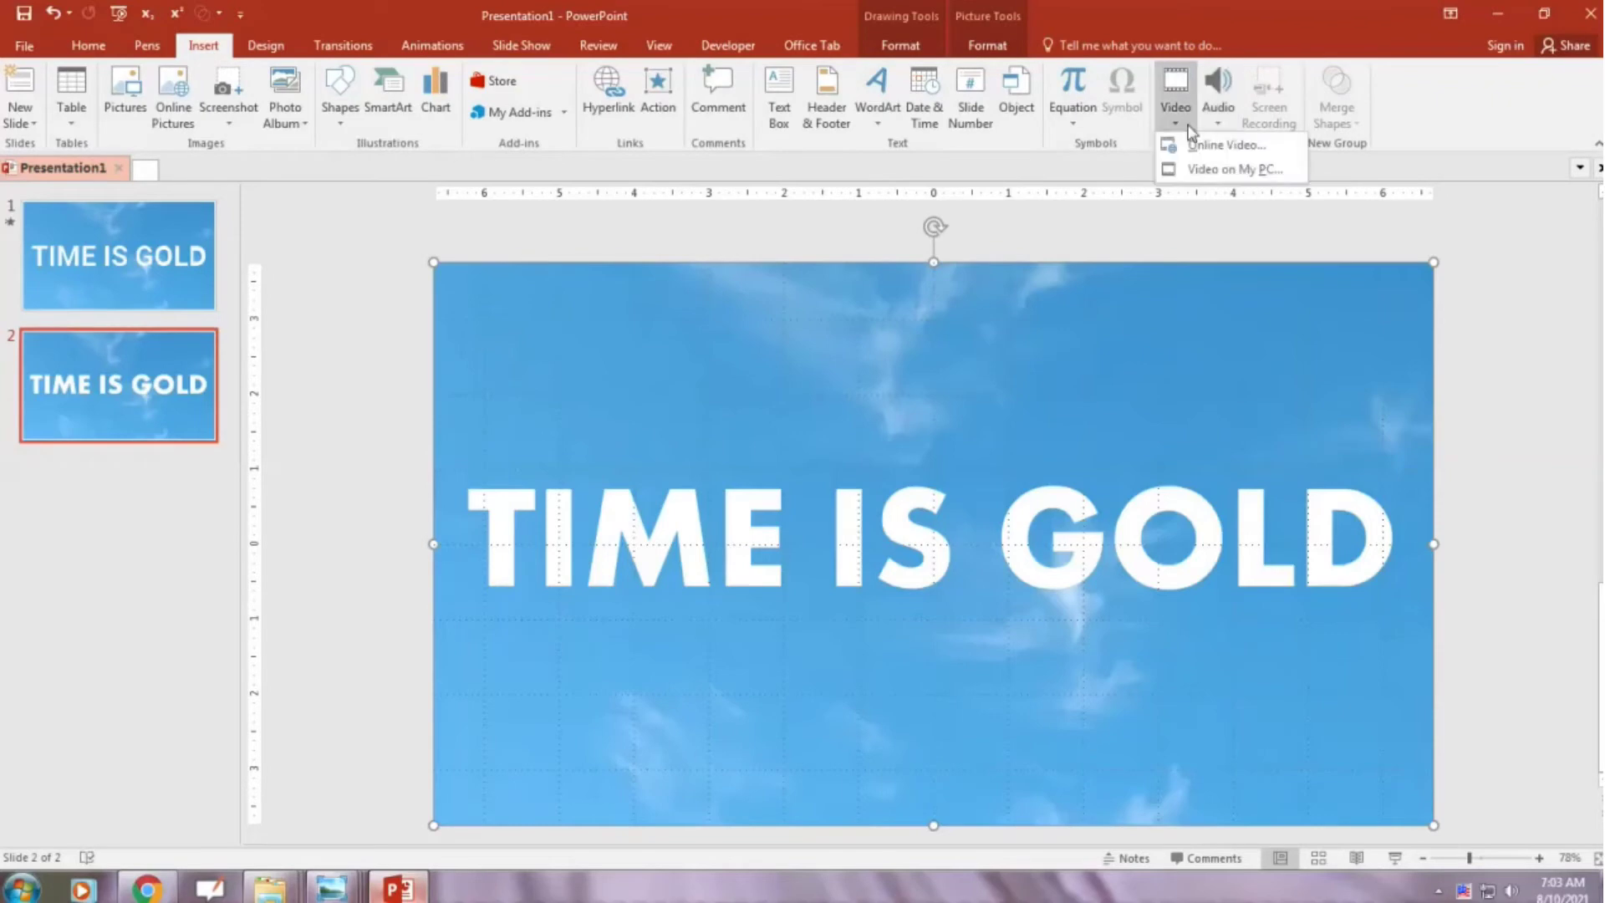
left_click(1199, 171)
left_click(891, 350)
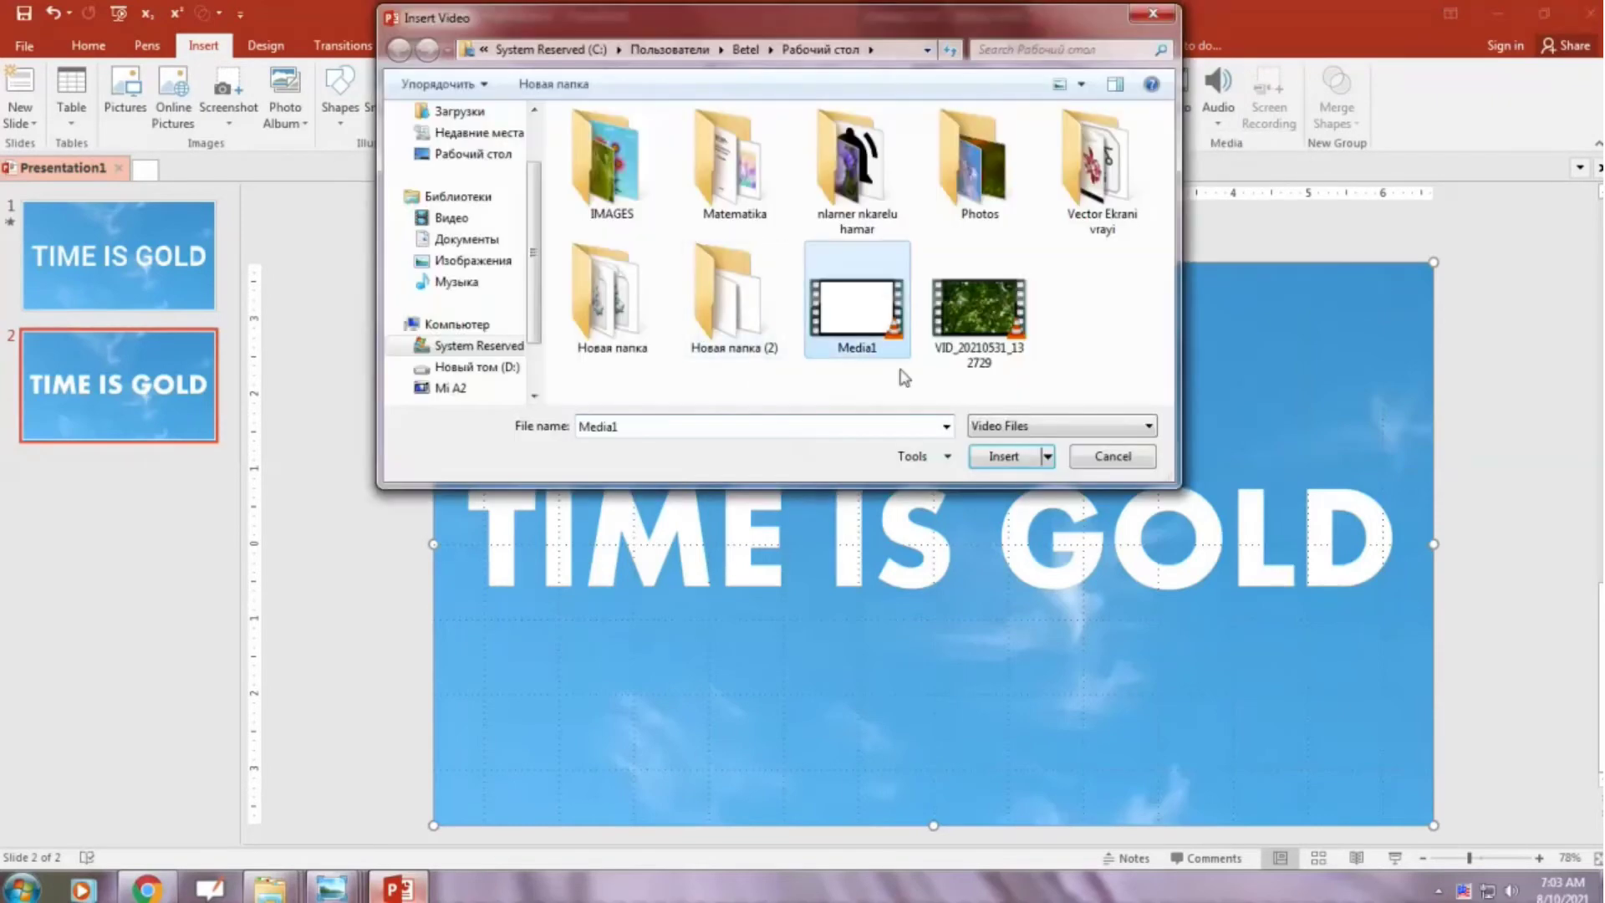
left_click(992, 458)
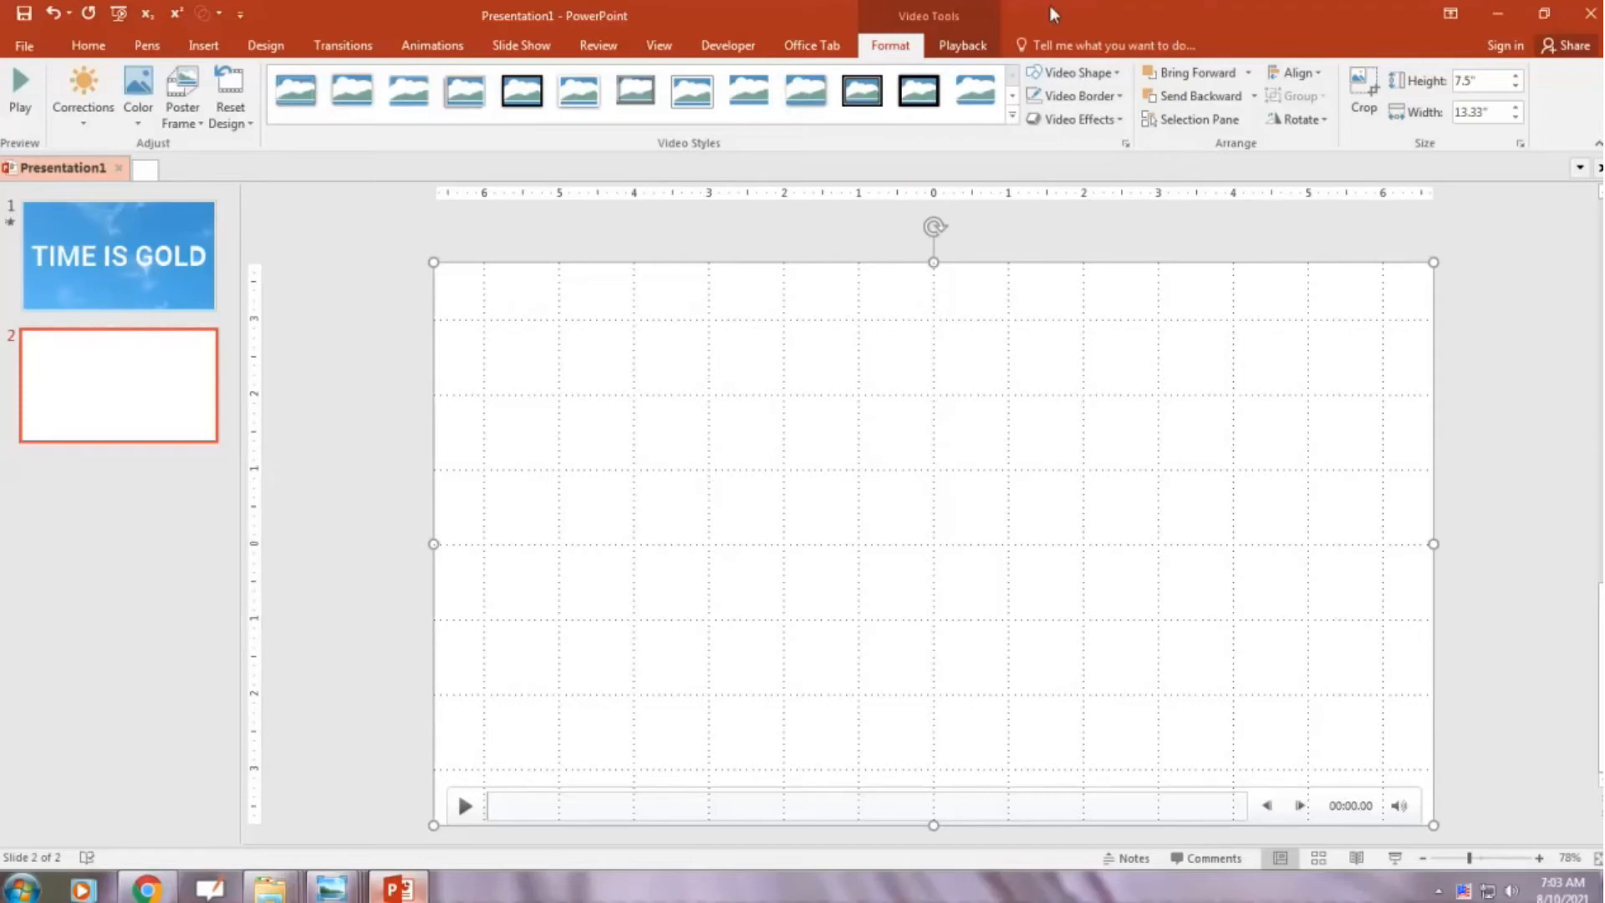
Set the video's Playback Start to Automatically
left_click(962, 45)
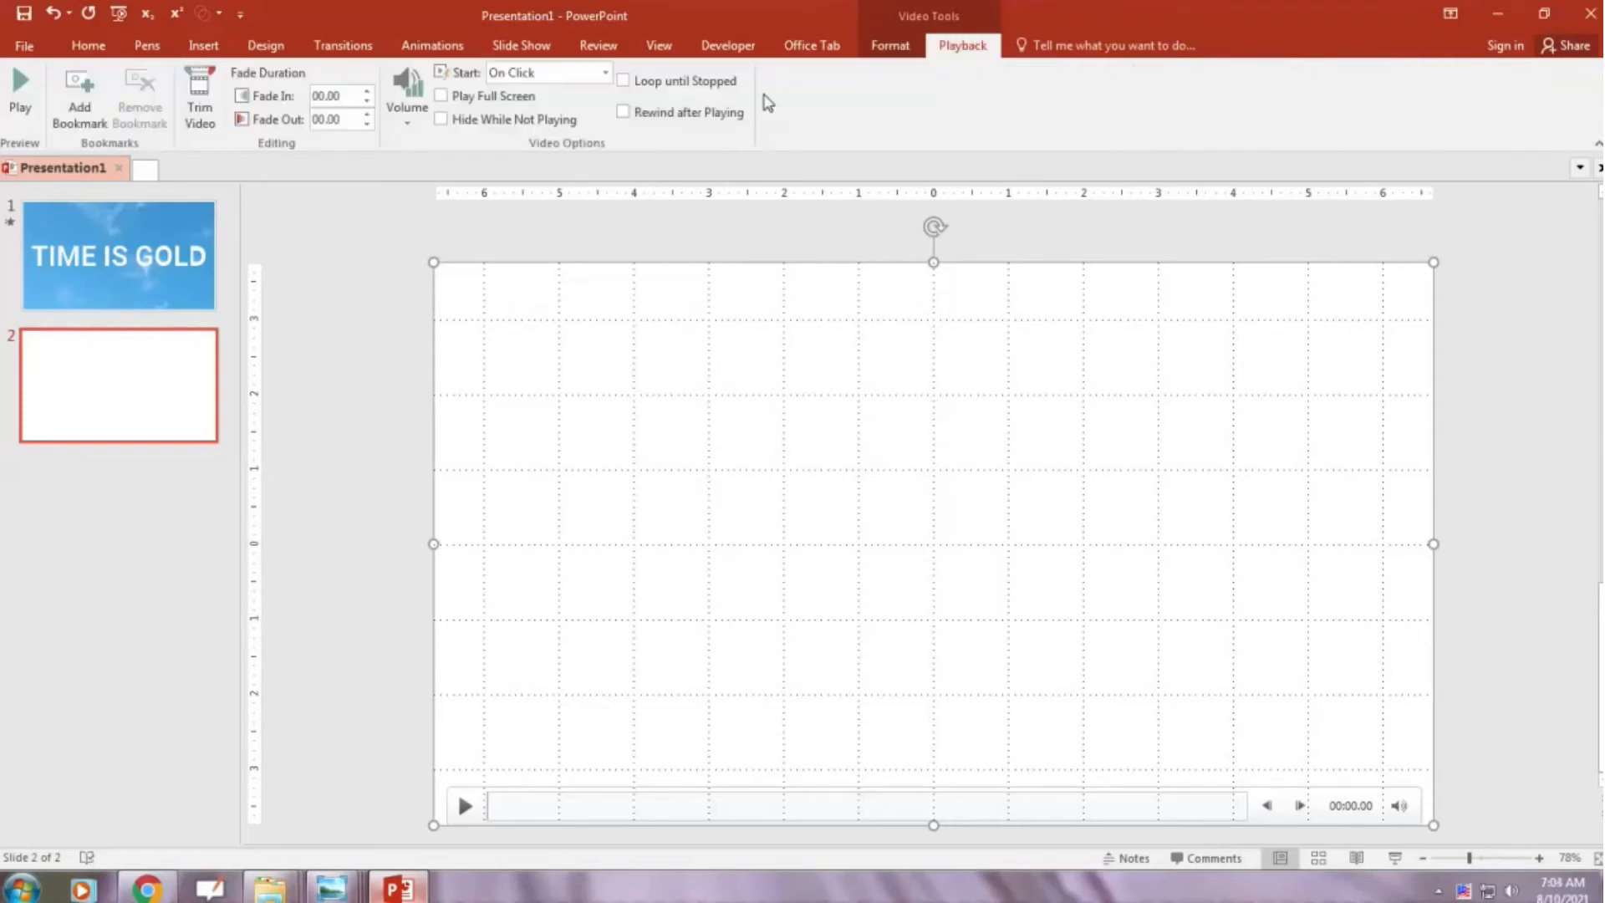
left_click(607, 76)
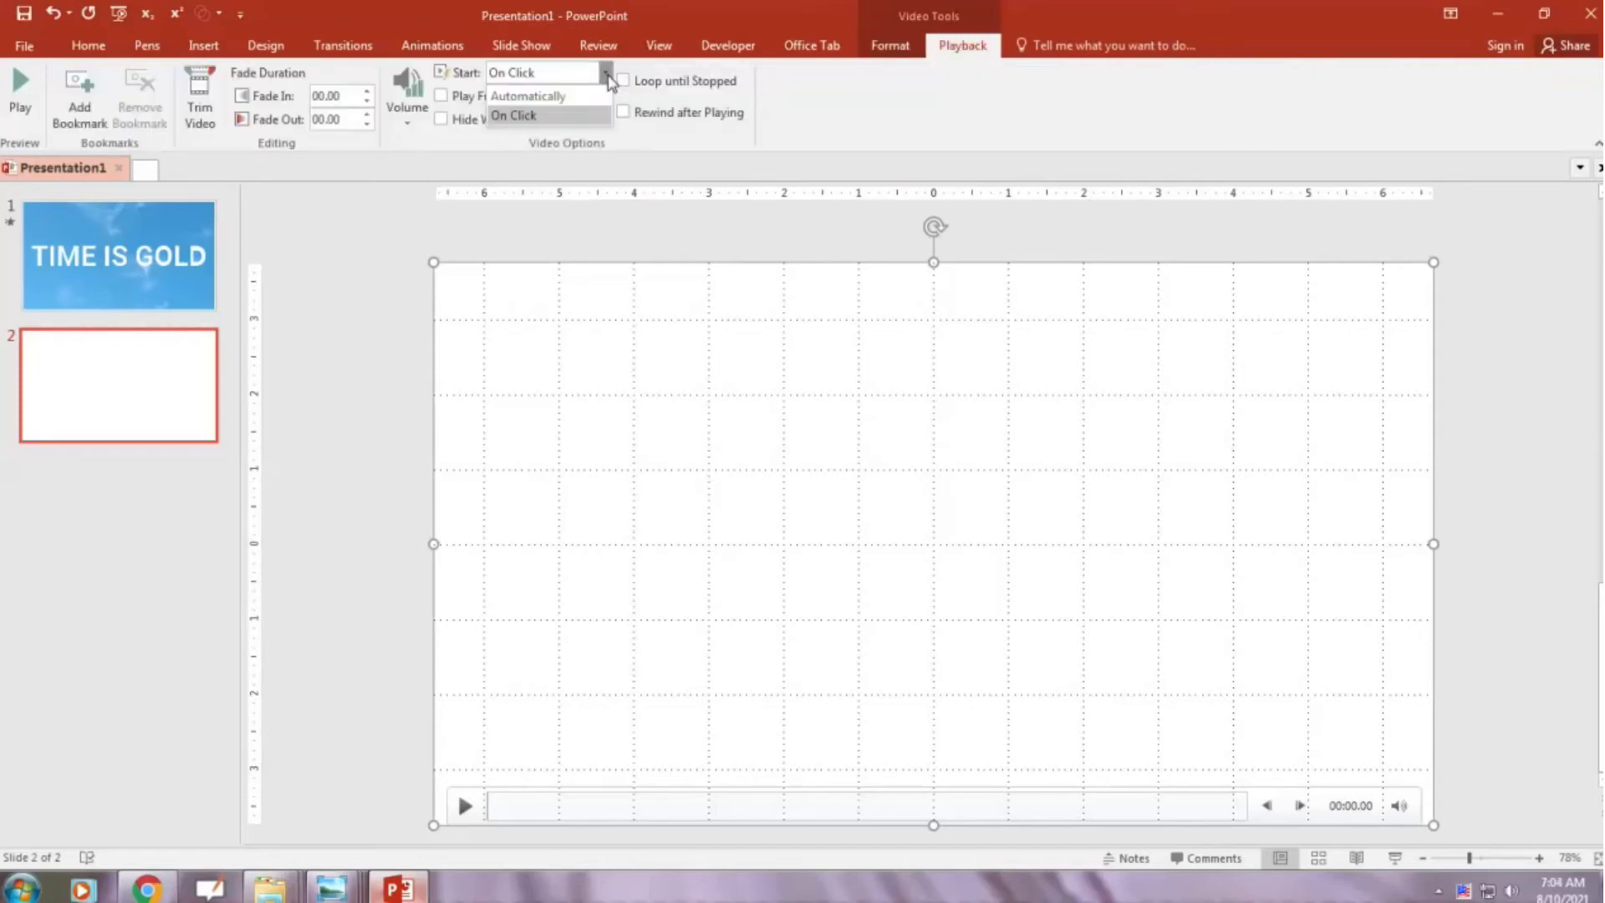
left_click(567, 98)
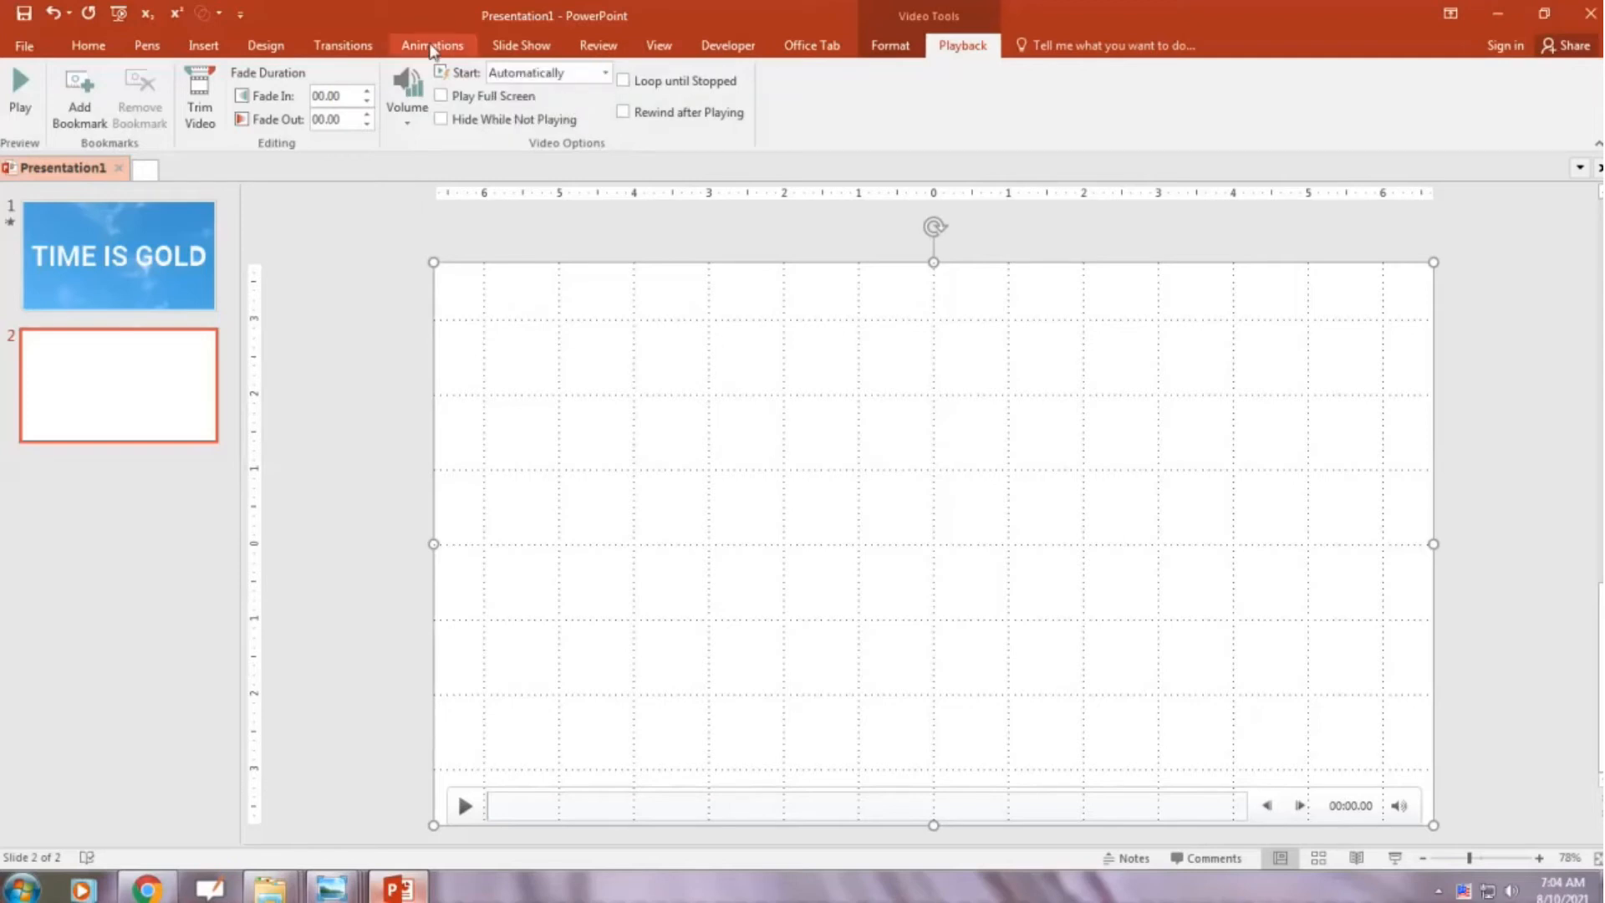
Remove the triggered Pause Media1 animation in the Animation Pane
left_click(432, 46)
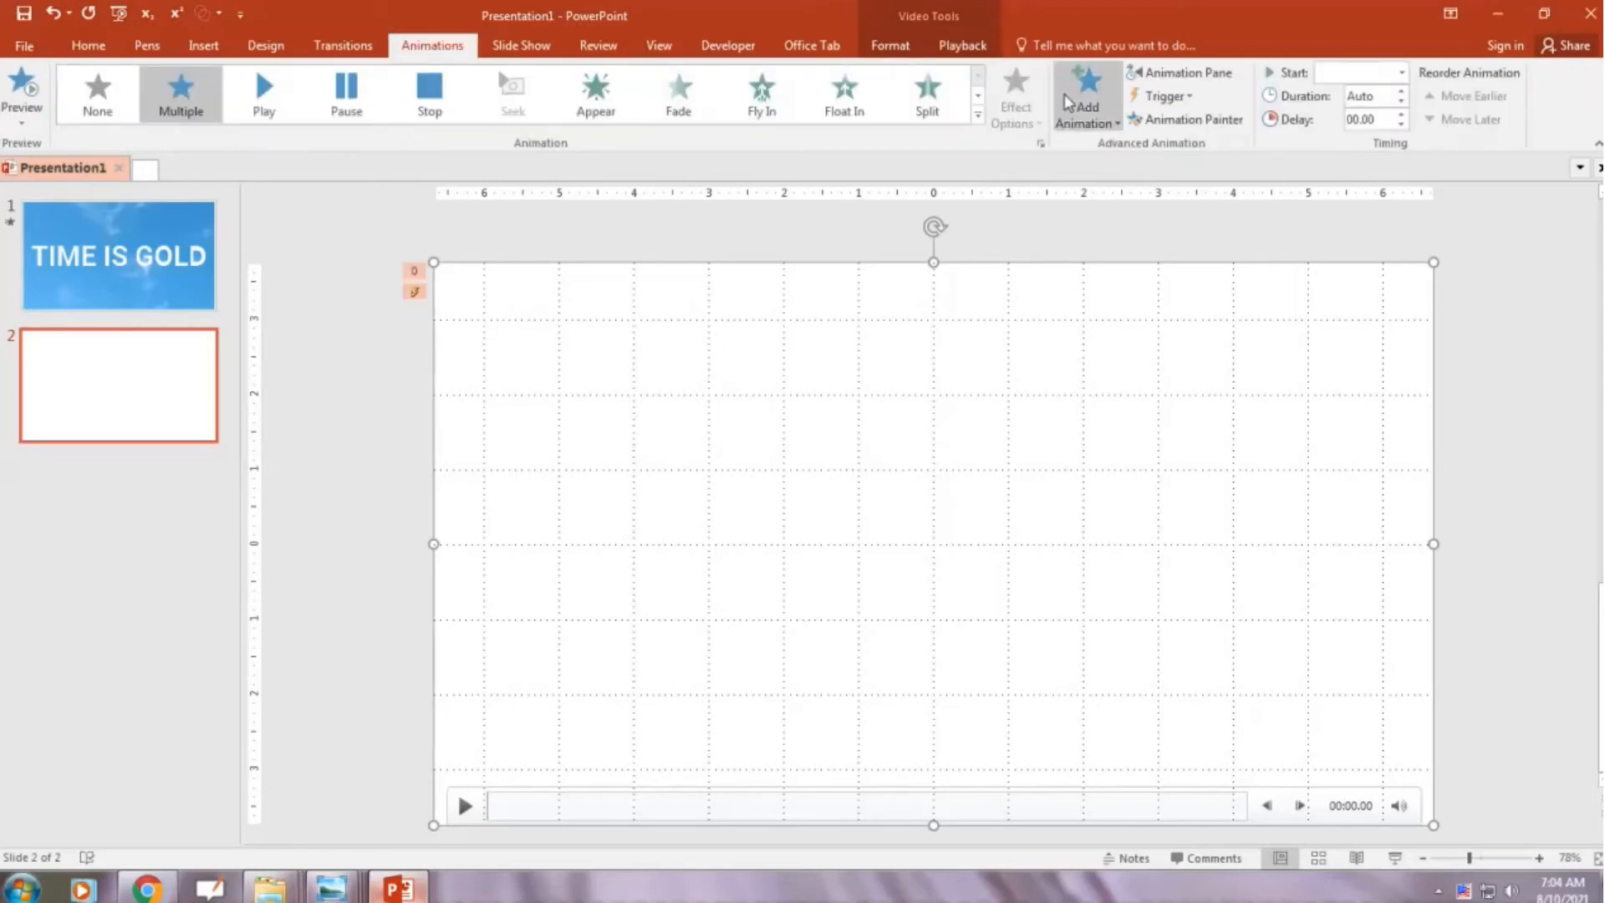
left_click(1179, 72)
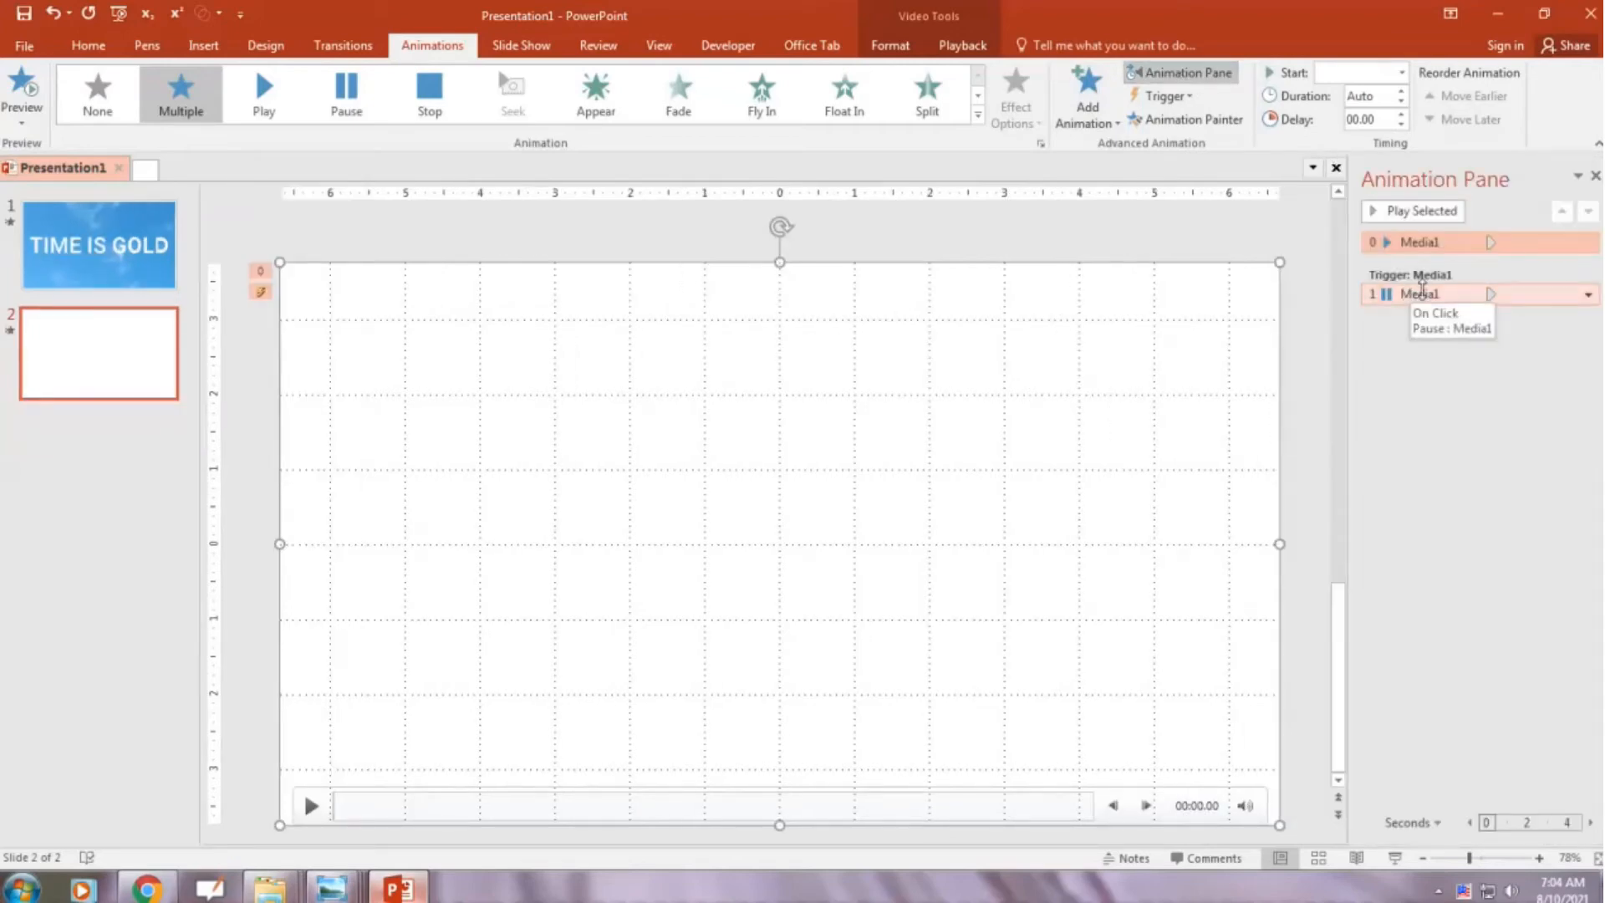
left_click(1421, 293)
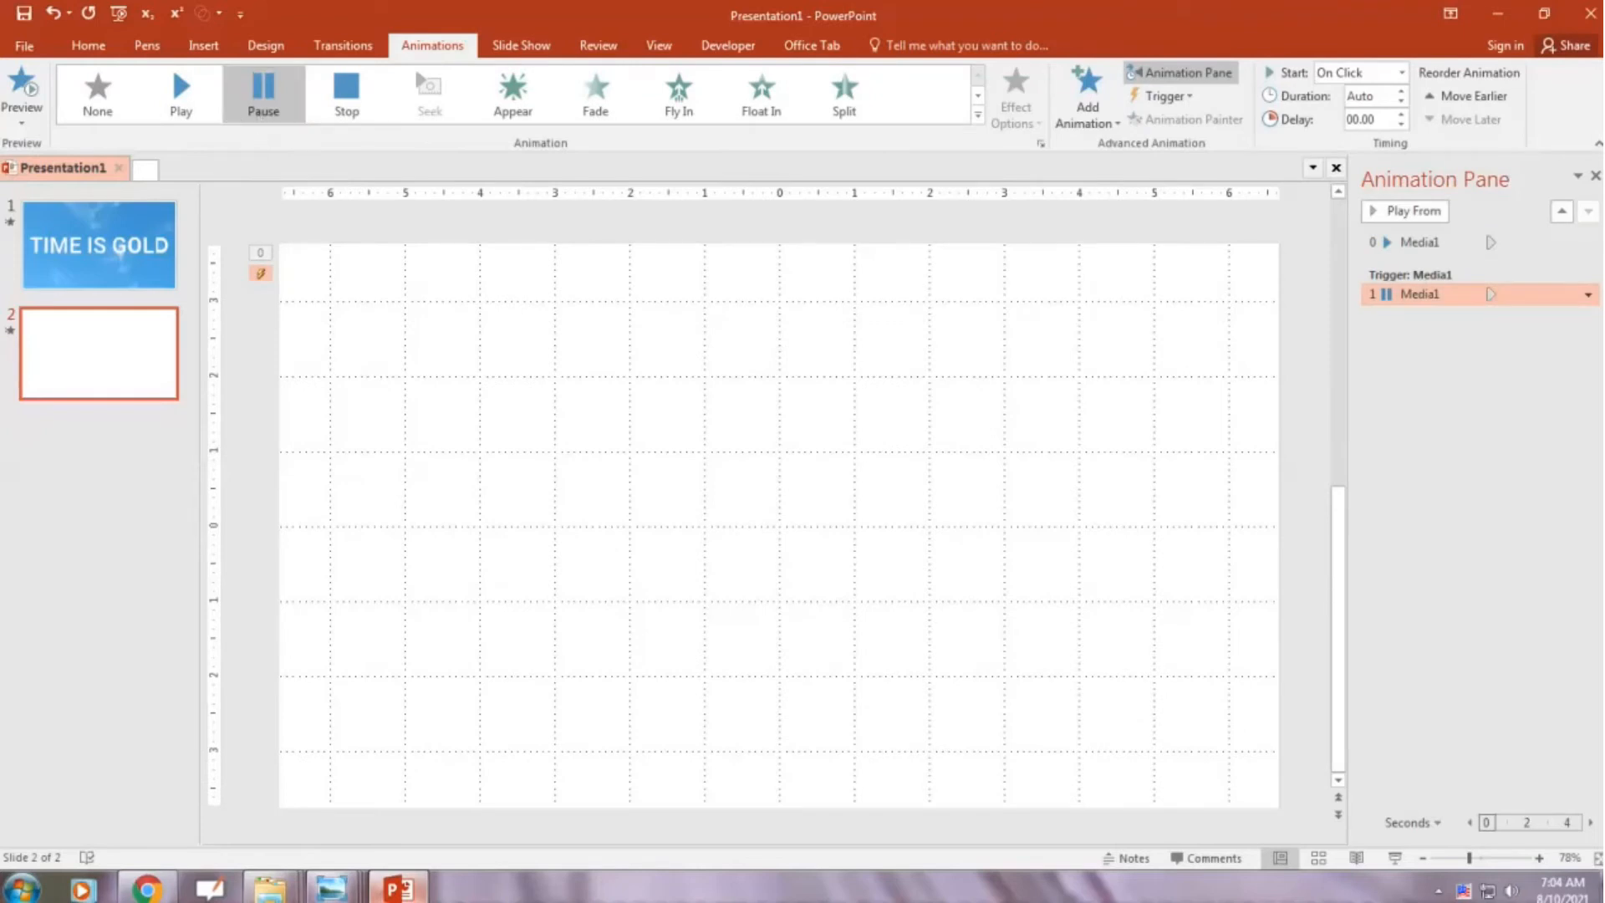
left_click(1588, 293)
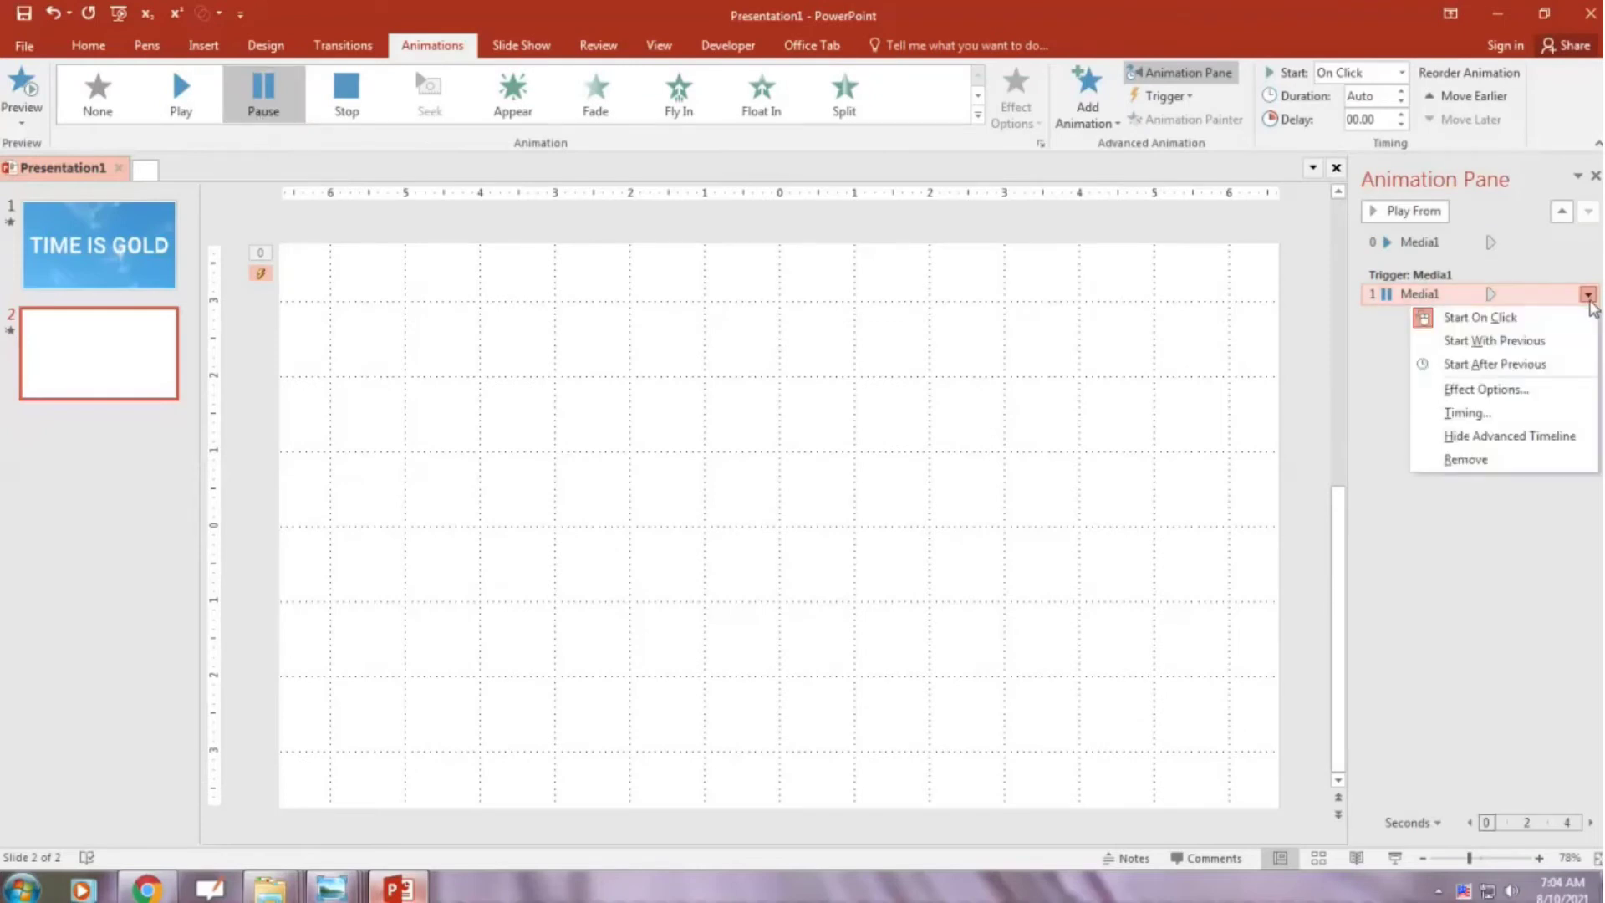
left_click(1452, 460)
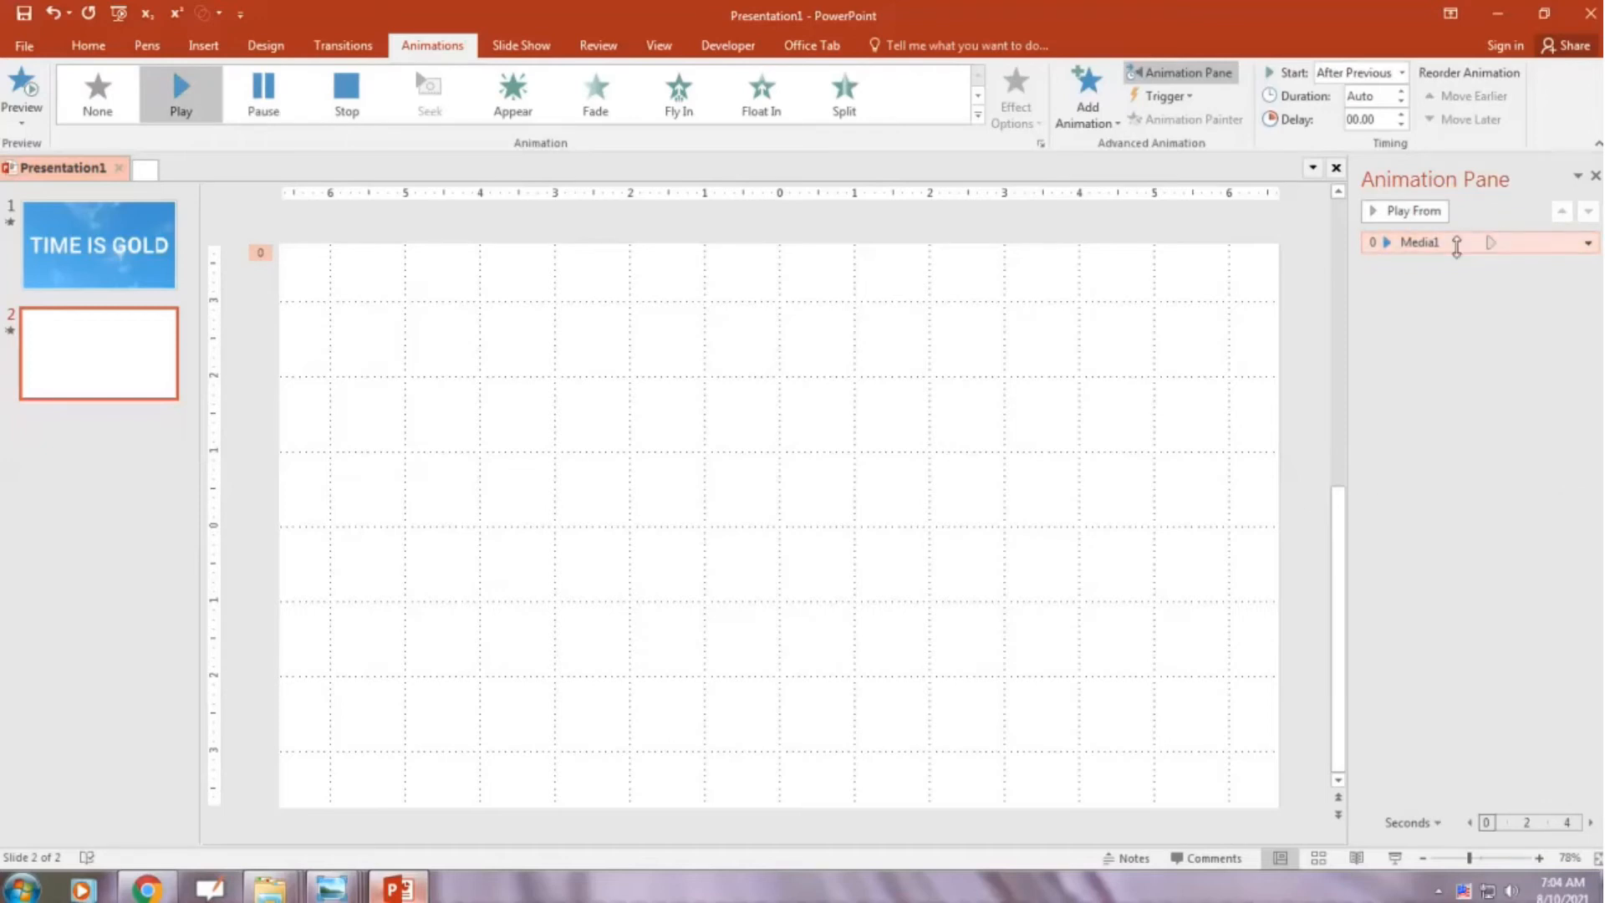
Set the video's play animation to start With Previous
left_click(1404, 76)
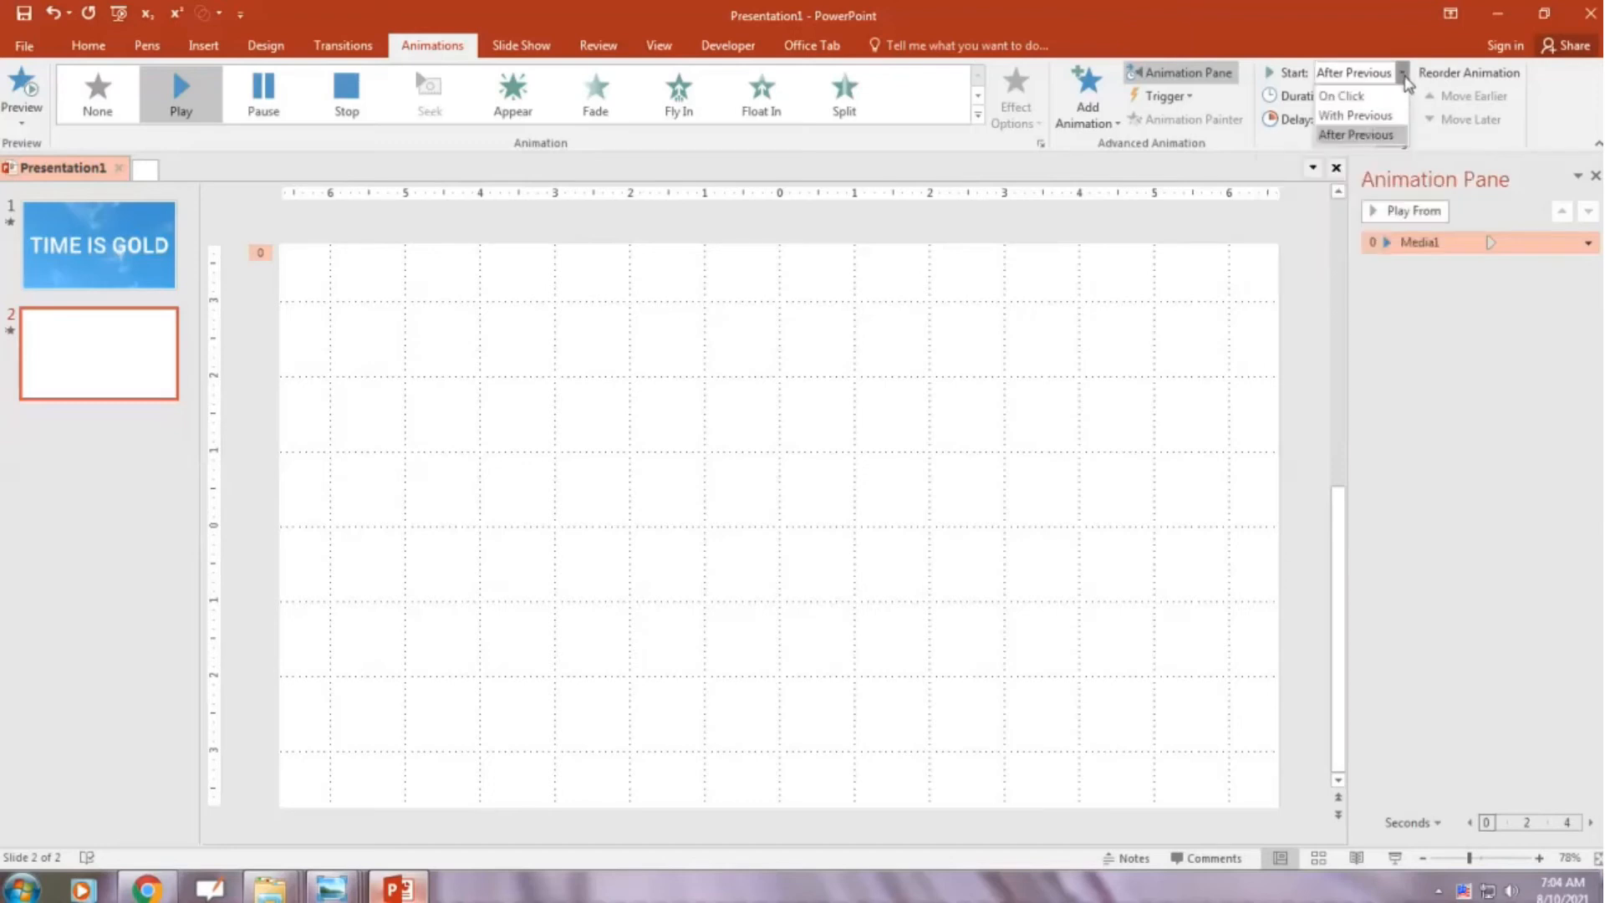
left_click(1376, 115)
left_click(915, 459)
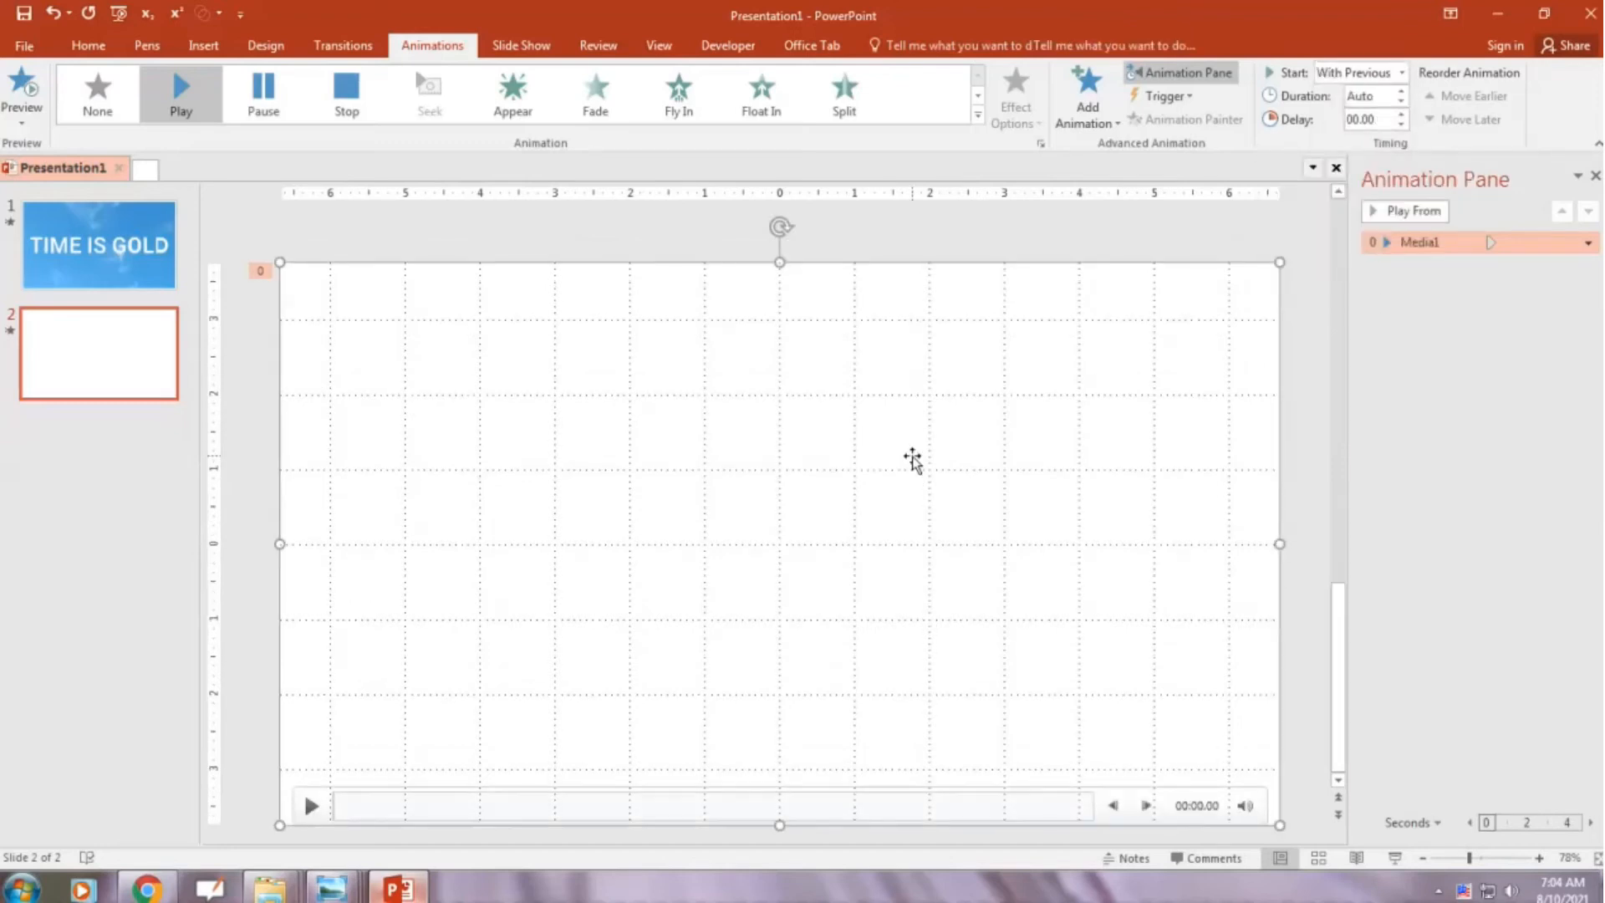
Send the video to the back so it shows only through the letters
right_click(828, 487)
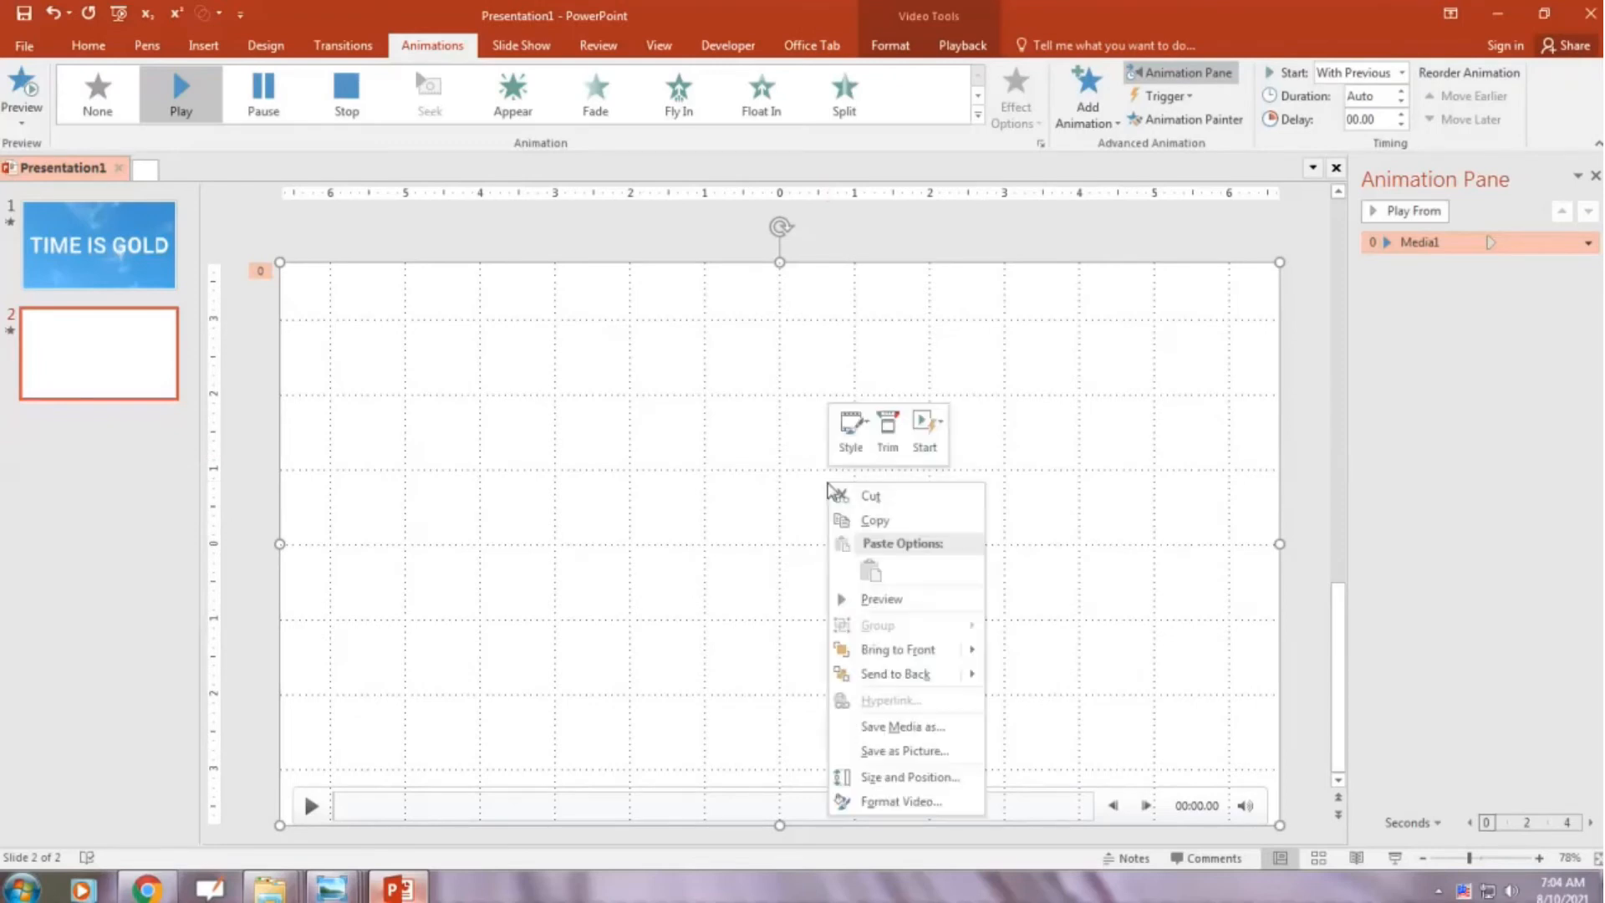
left_click(913, 676)
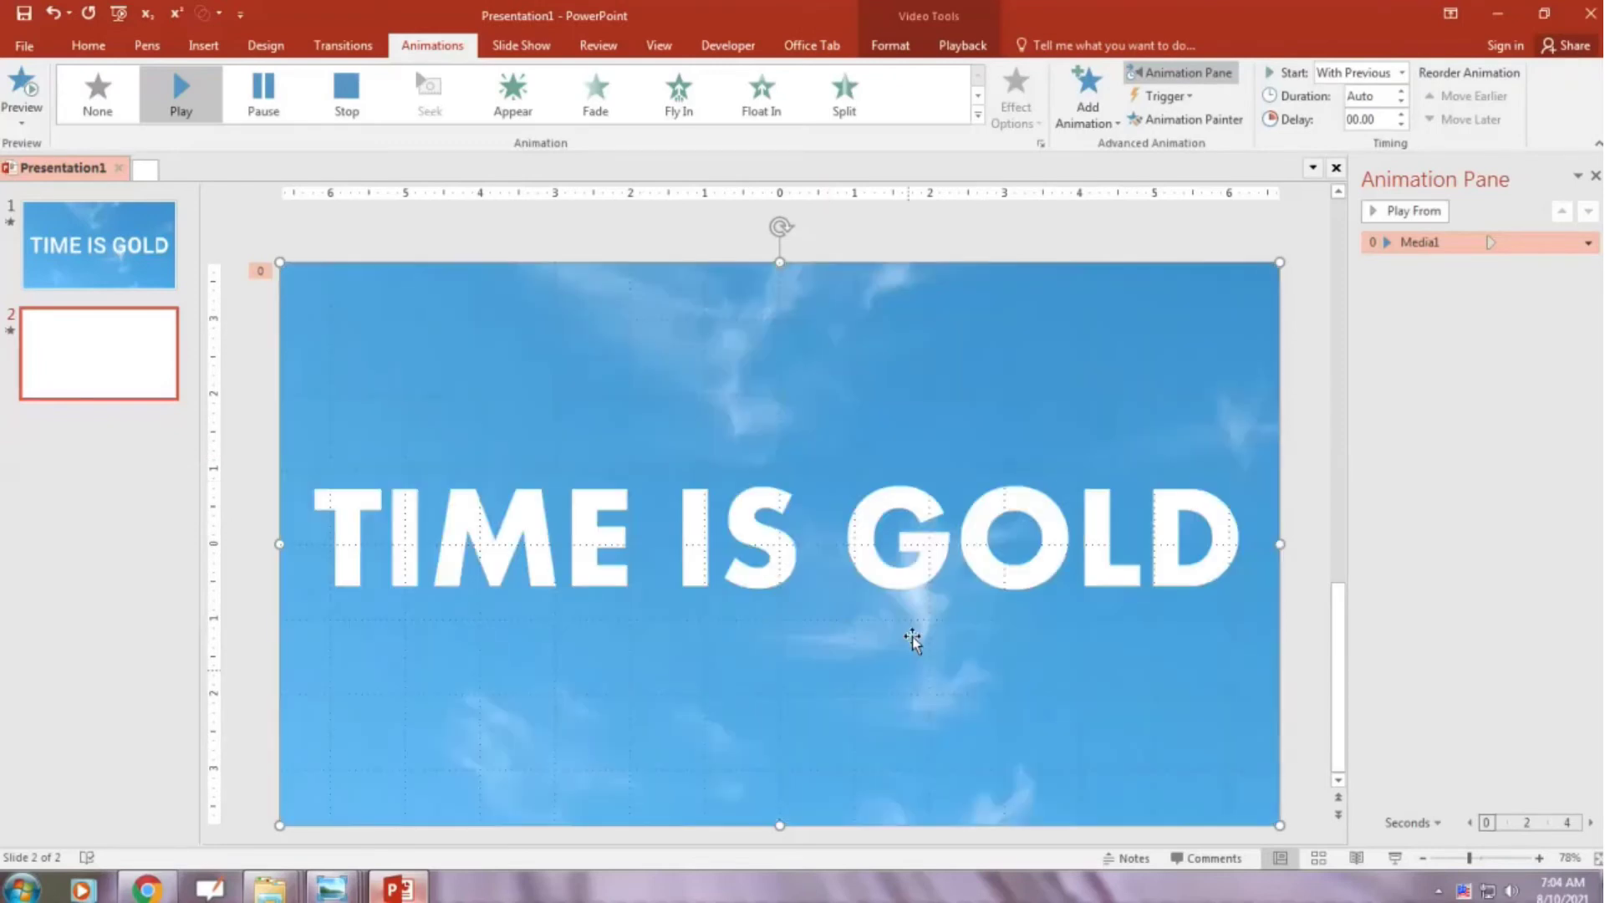
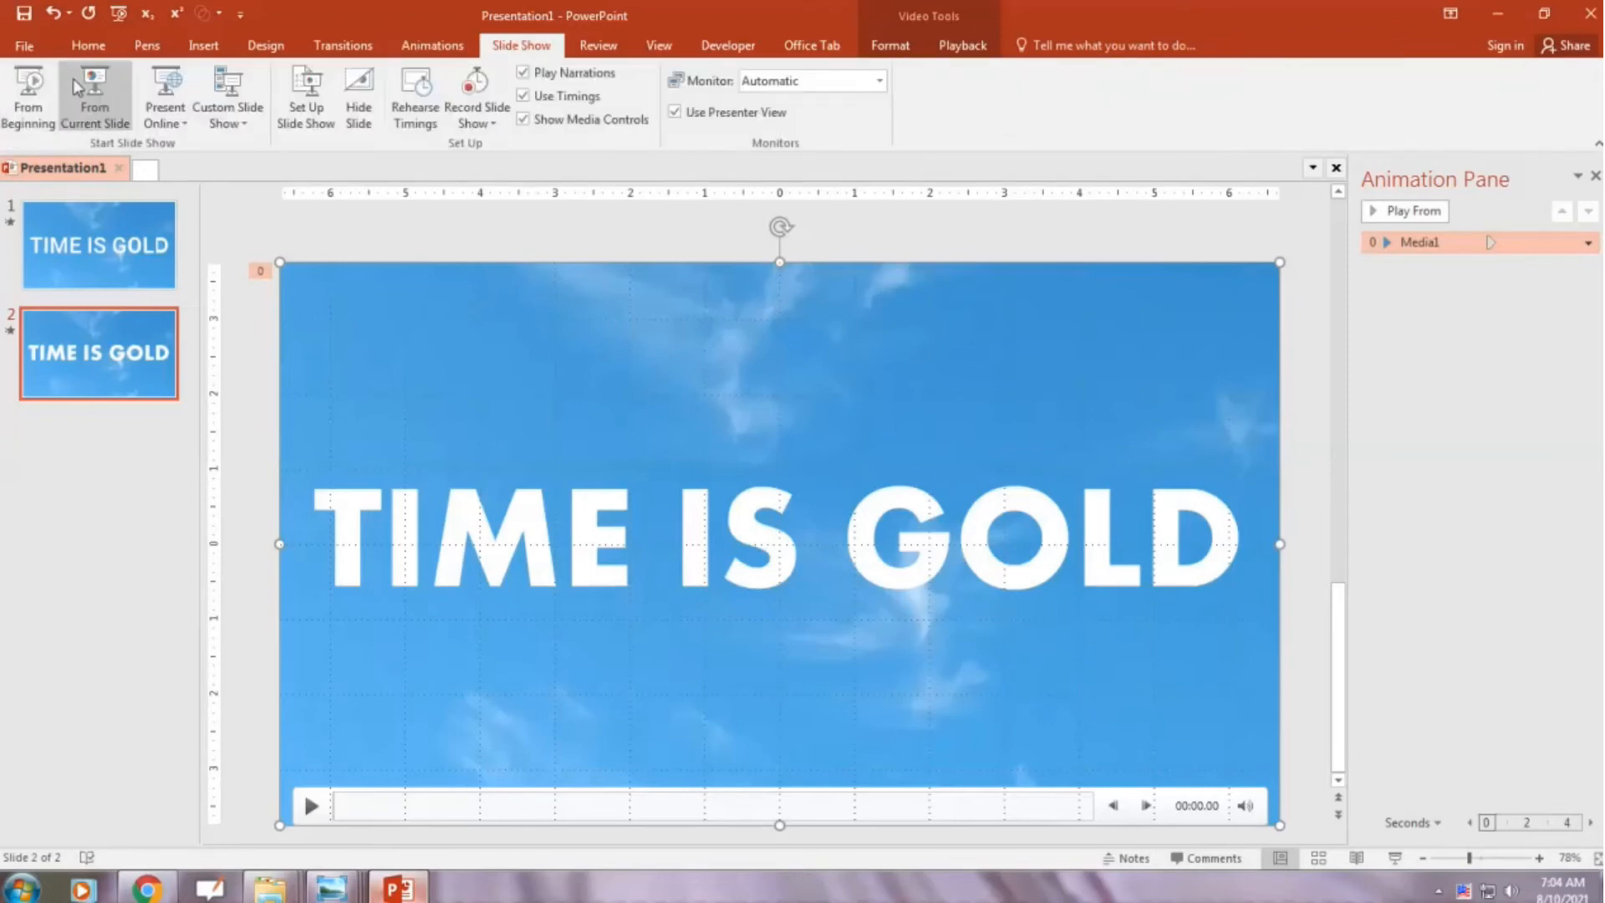
Launch the slideshow from slide 2 so the TIME IS GOLD sky video plays full screen
left_click(100, 100)
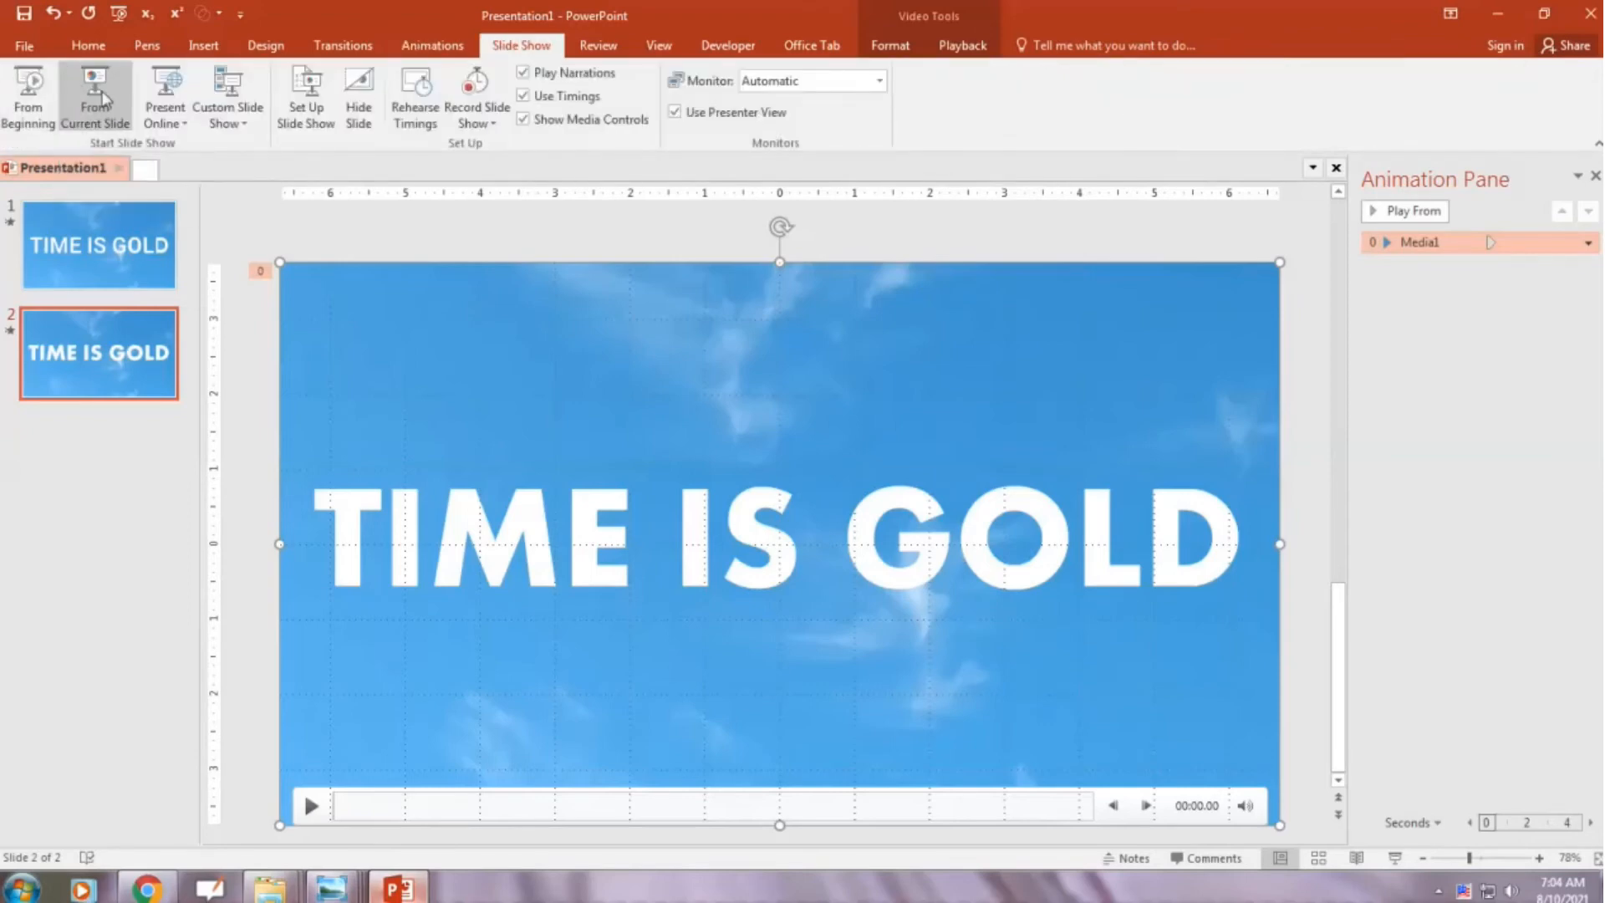